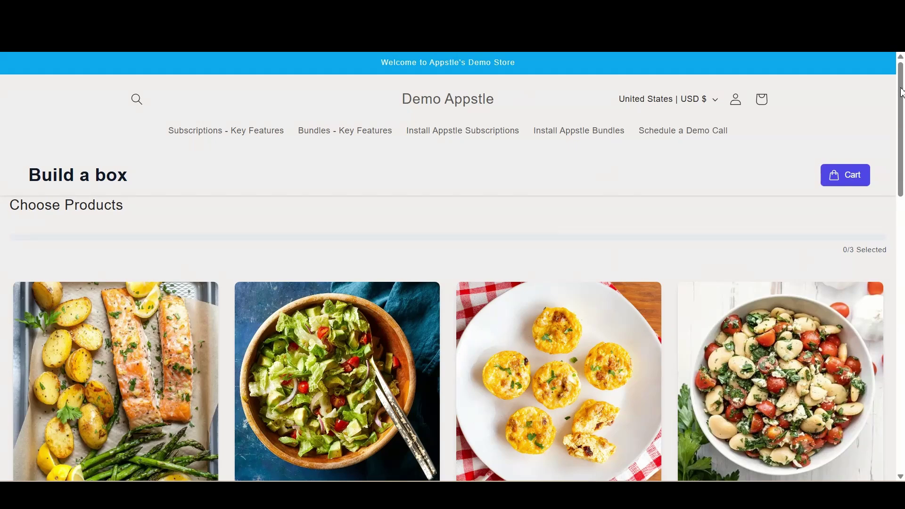
Step: Add three Citrus Vinaigrettes to the box, keeping the Daily delivery interval
drag(902, 93, 885, 262)
click(564, 447)
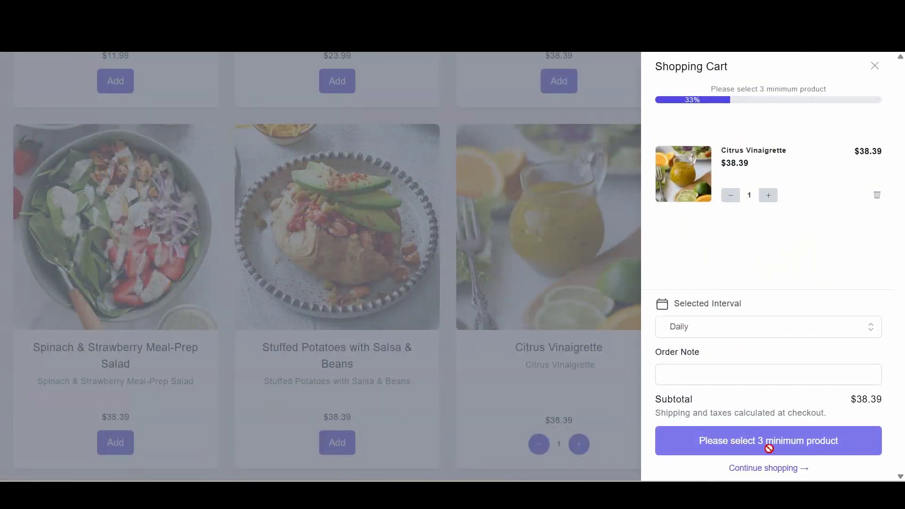
click(769, 196)
click(769, 196)
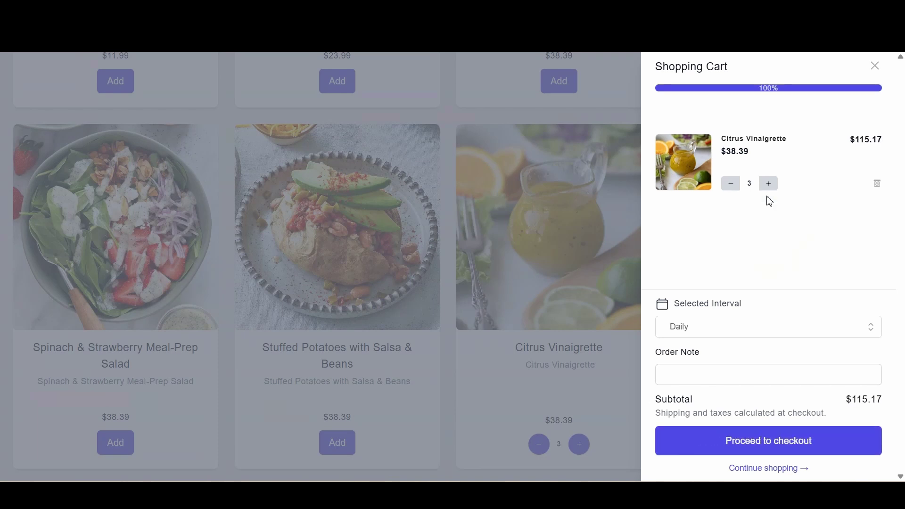
click(773, 330)
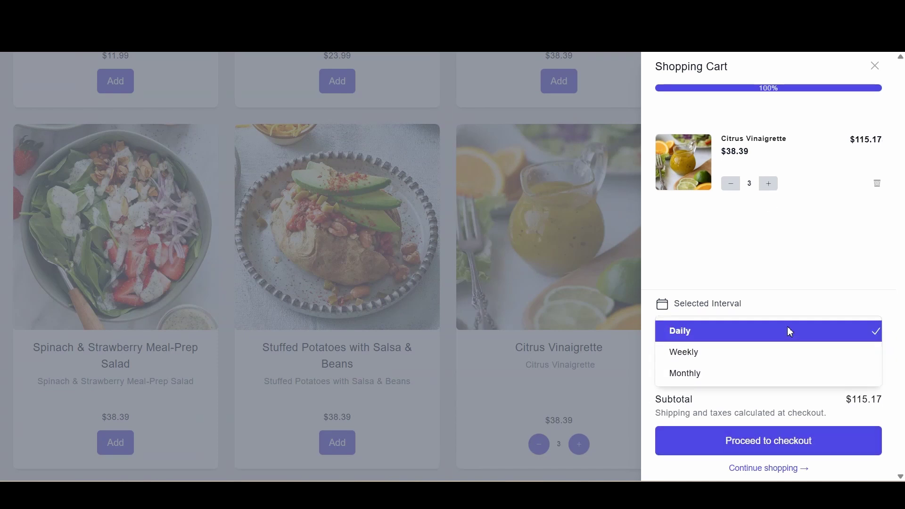
click(796, 304)
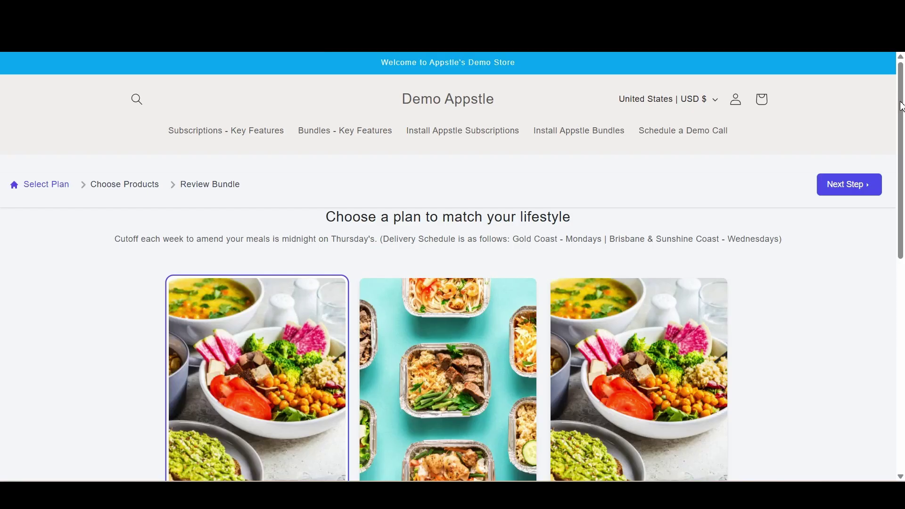
Step: Fill the Custom 7-Day Meal Plan with 1 Patty Burger, 1 Soft Drink and 5 Zinger Burgers
drag(902, 107, 891, 183)
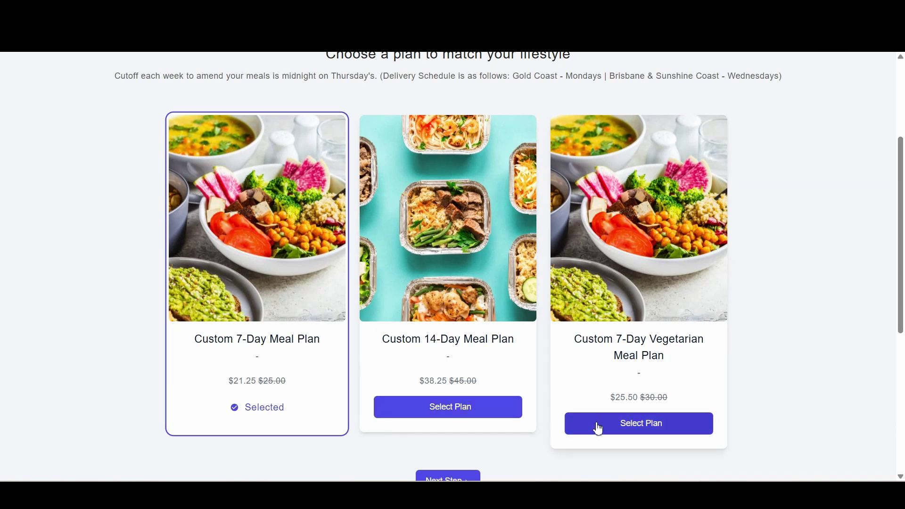
click(437, 477)
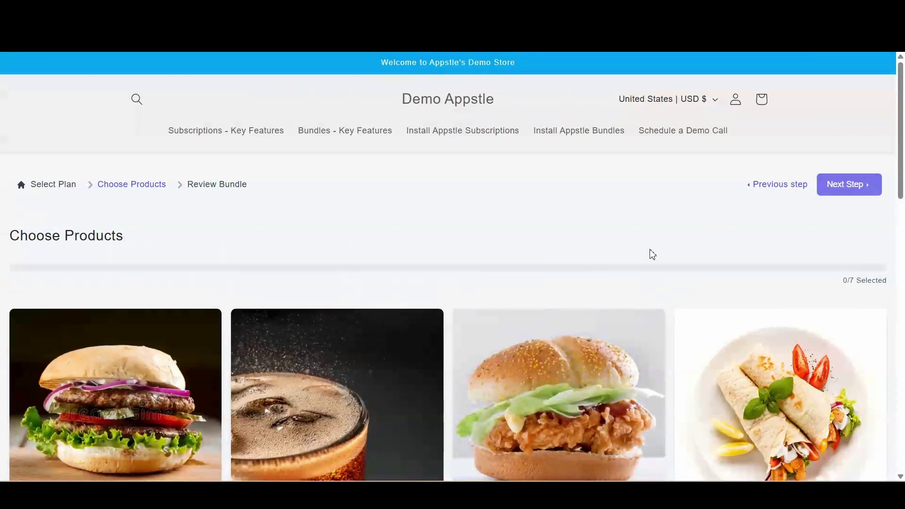
drag(901, 125, 892, 186)
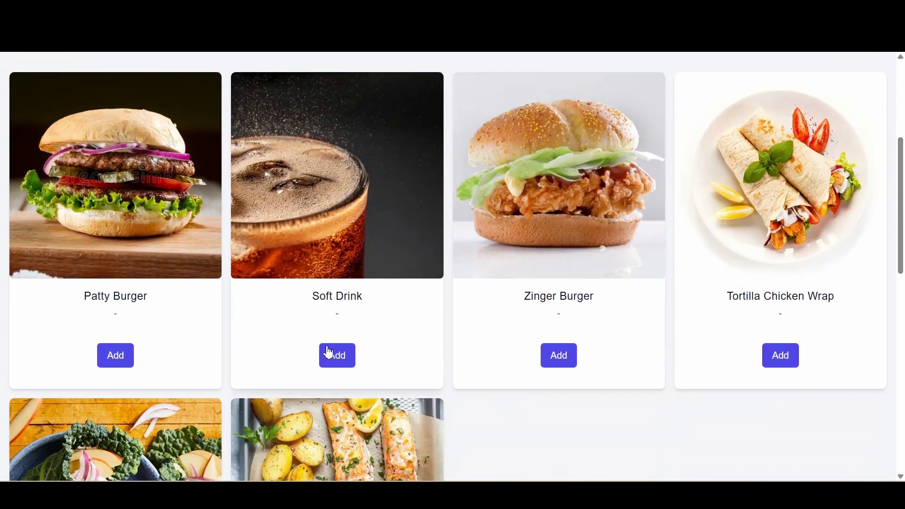
click(134, 365)
click(354, 353)
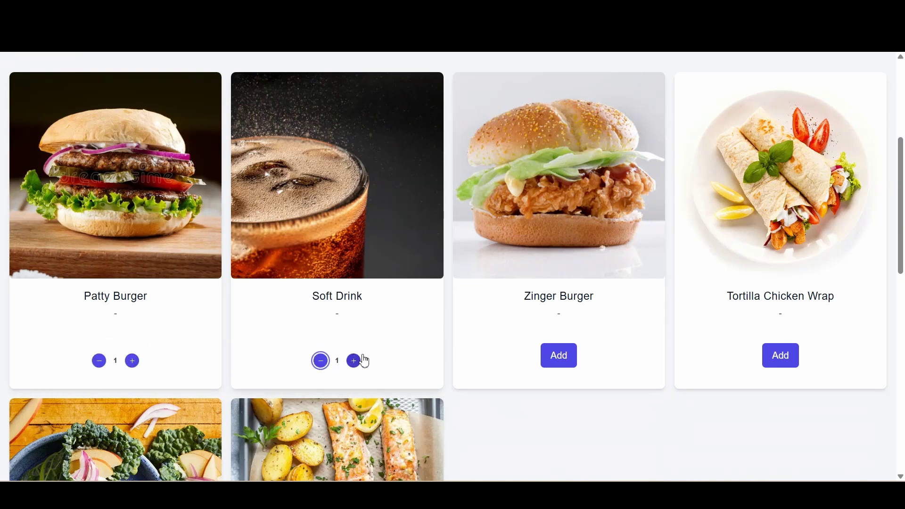
click(572, 366)
click(576, 362)
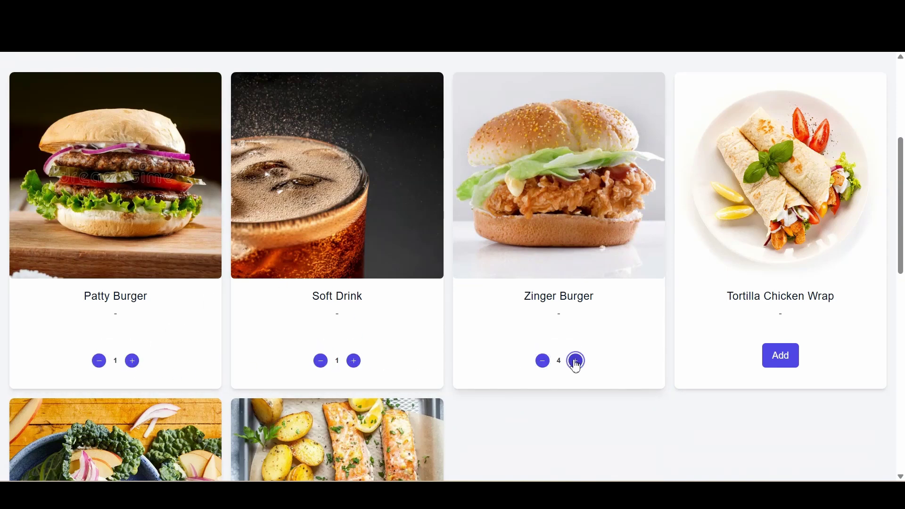
click(576, 362)
drag(897, 176, 880, 265)
click(867, 142)
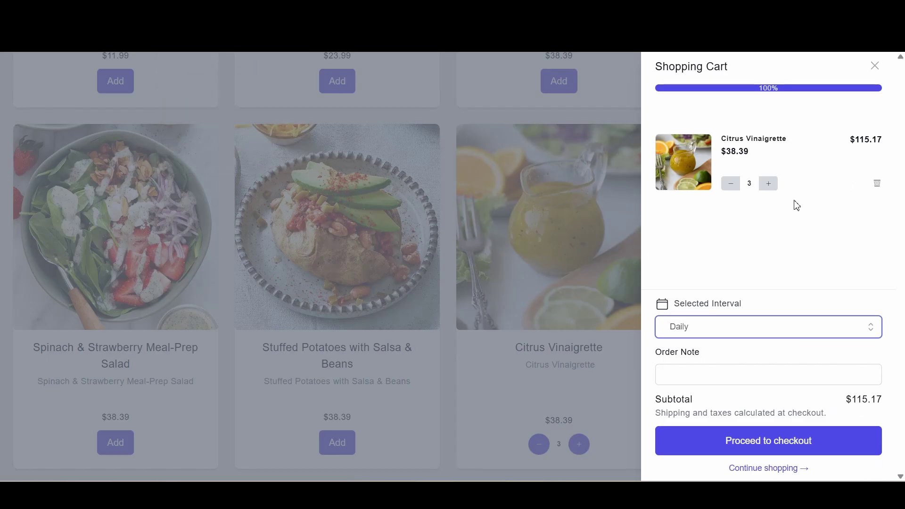
Step: Check out the Citrus Vinaigrette box and add the Custom 7-Day Meal Plan bundle to the cart
click(809, 451)
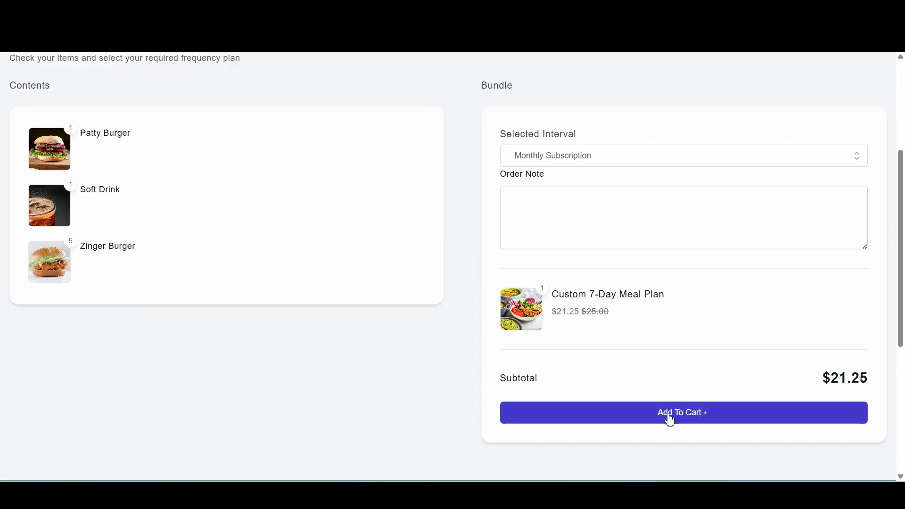
click(670, 416)
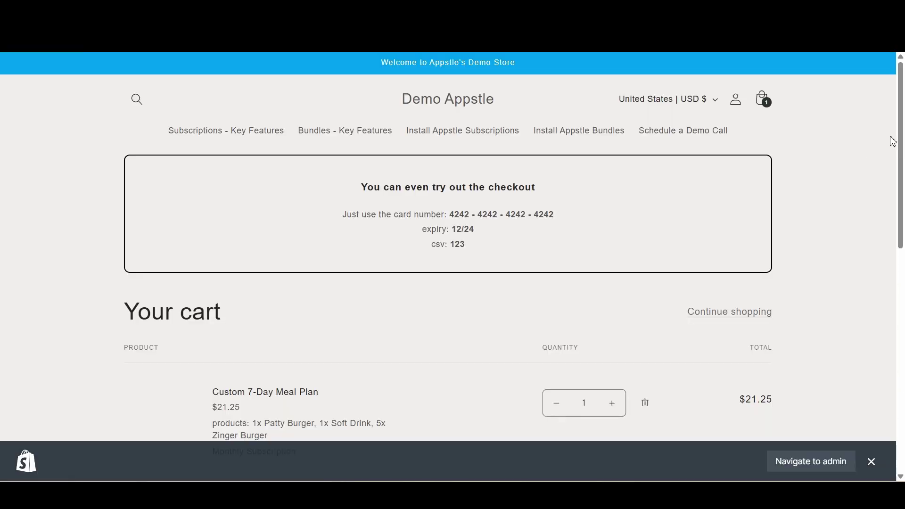
scroll(903, 162, down, 2)
scroll(903, 162, down, 2)
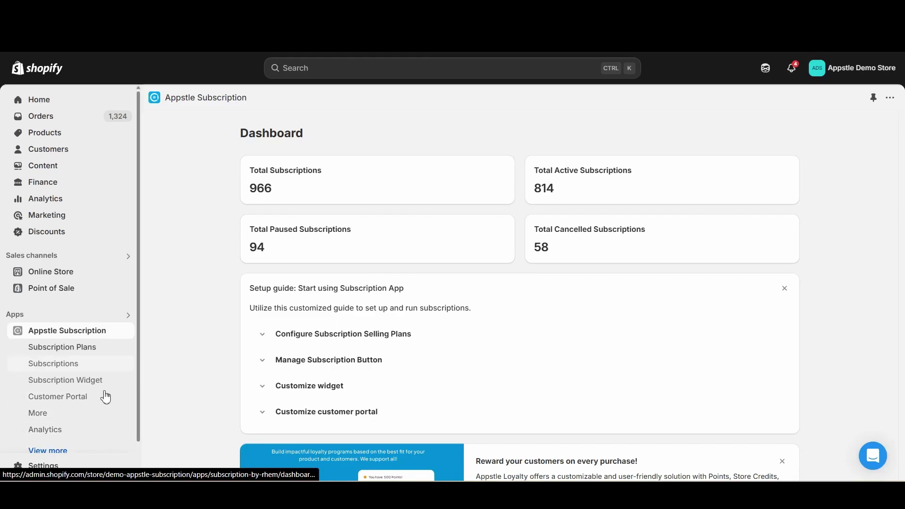
Step: Start a new Build-A-Box from the app's Build-A-Box management page
click(66, 422)
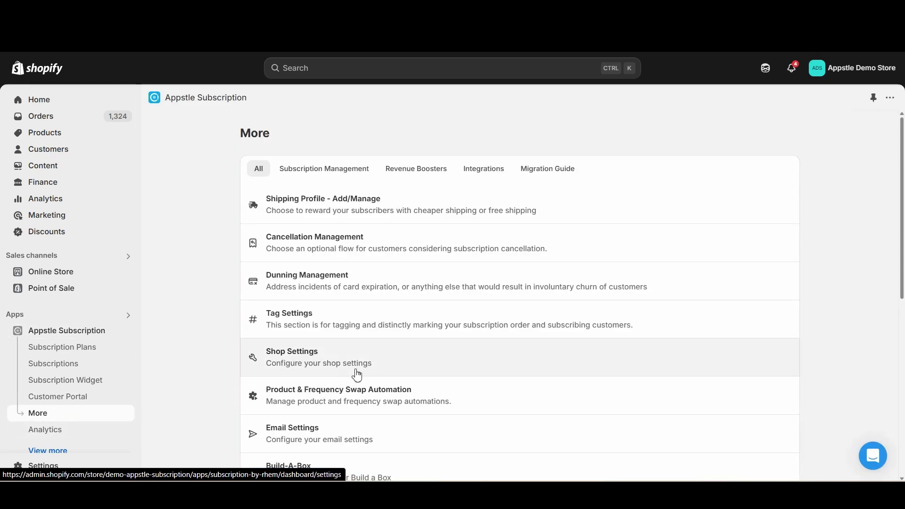
scroll(357, 376, down, 3)
scroll(398, 312, down, 1)
click(398, 311)
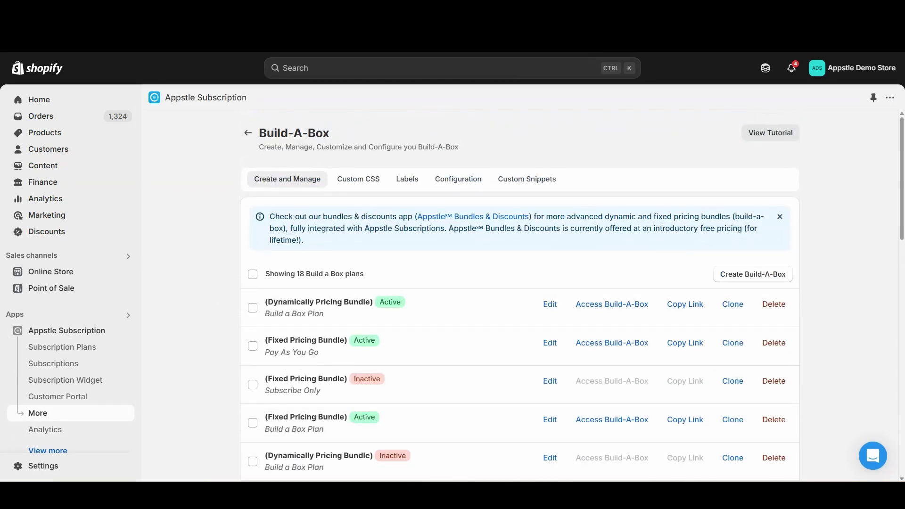
click(740, 277)
scroll(178, 259, down, 3)
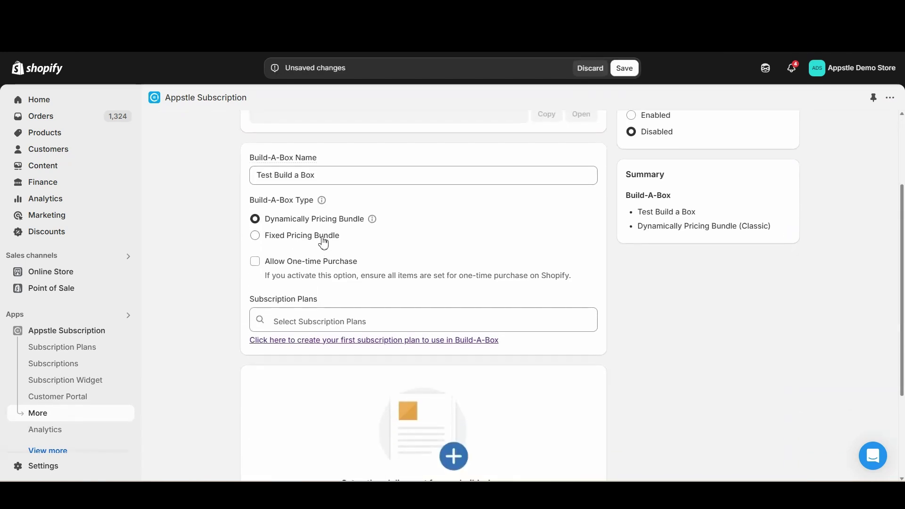
scroll(324, 240, up, 3)
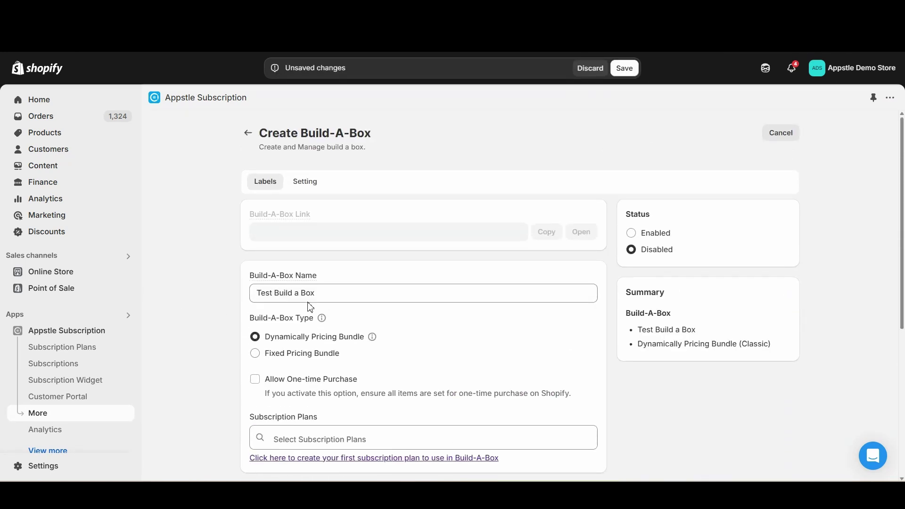
scroll(566, 331, down, 4)
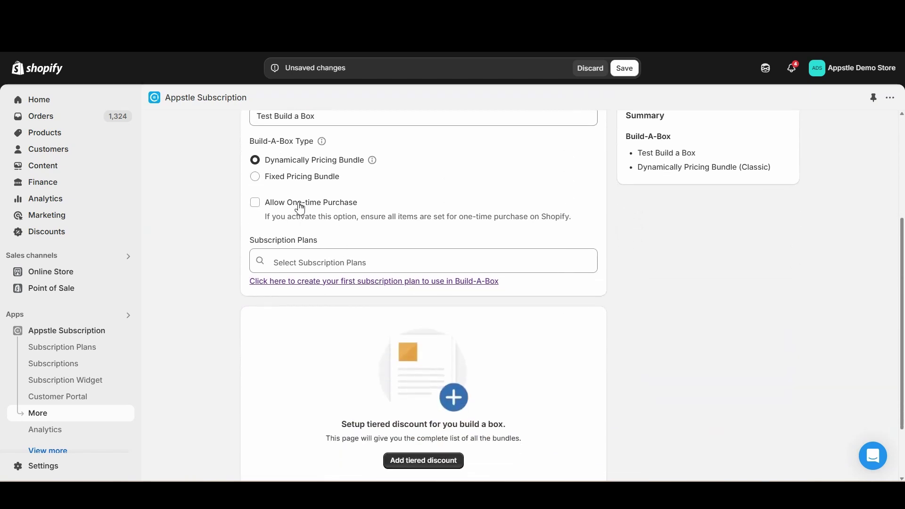
Step: Attach the Build a Box Plan subscription plan to the new box
click(325, 263)
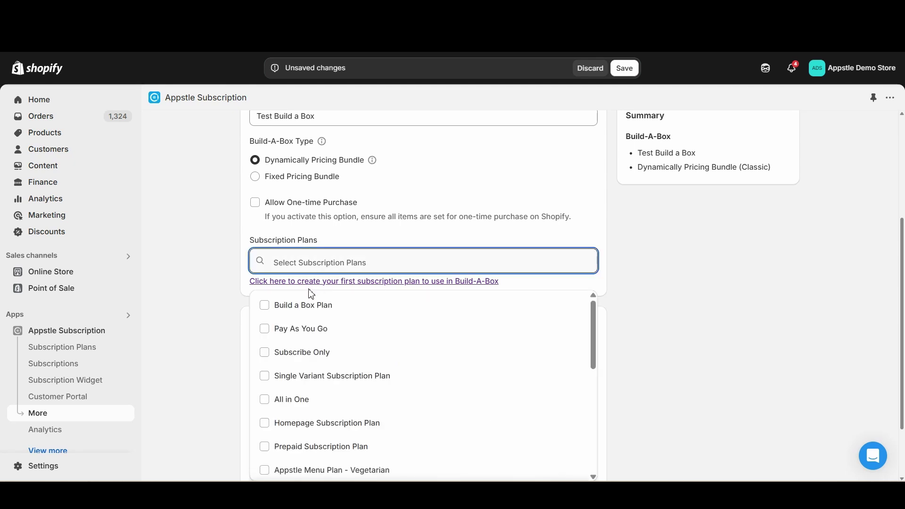
click(304, 317)
click(689, 257)
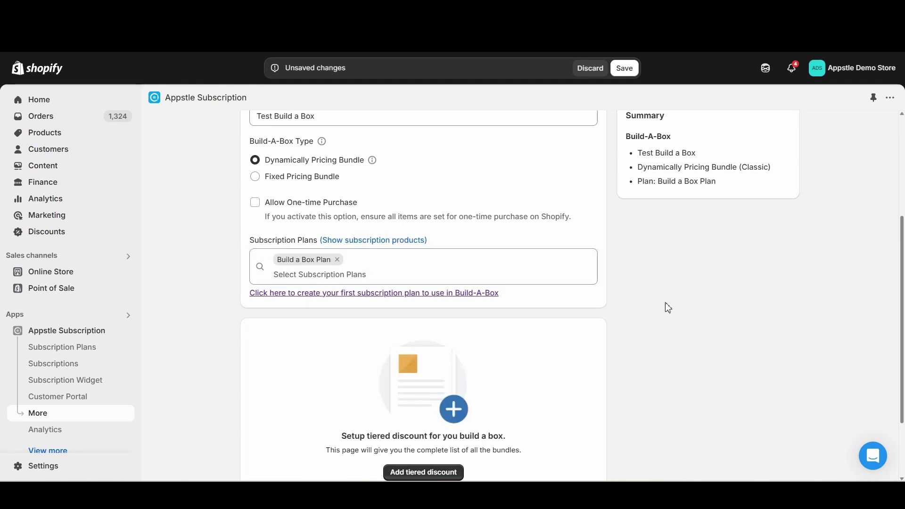
scroll(656, 322, down, 2)
Step: Add a quantity-based tiered discount: 20% off for a minimum of 5 products
click(441, 382)
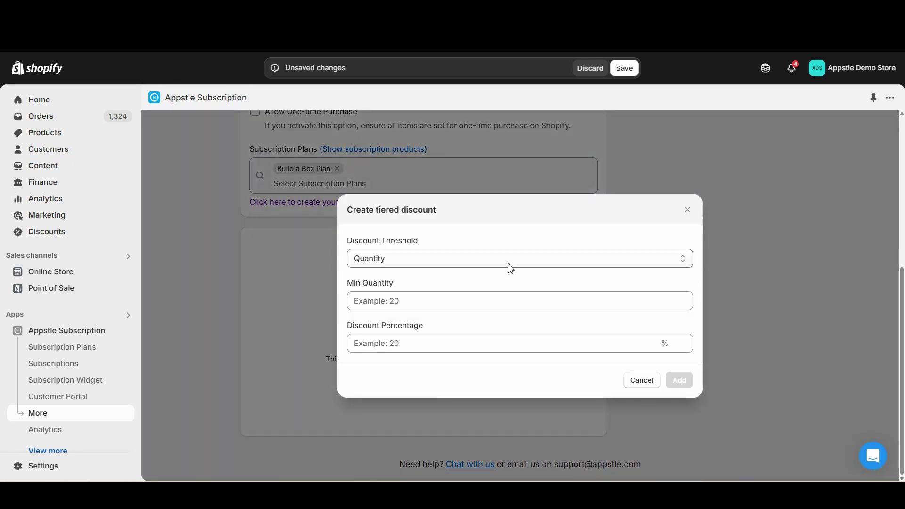
click(505, 261)
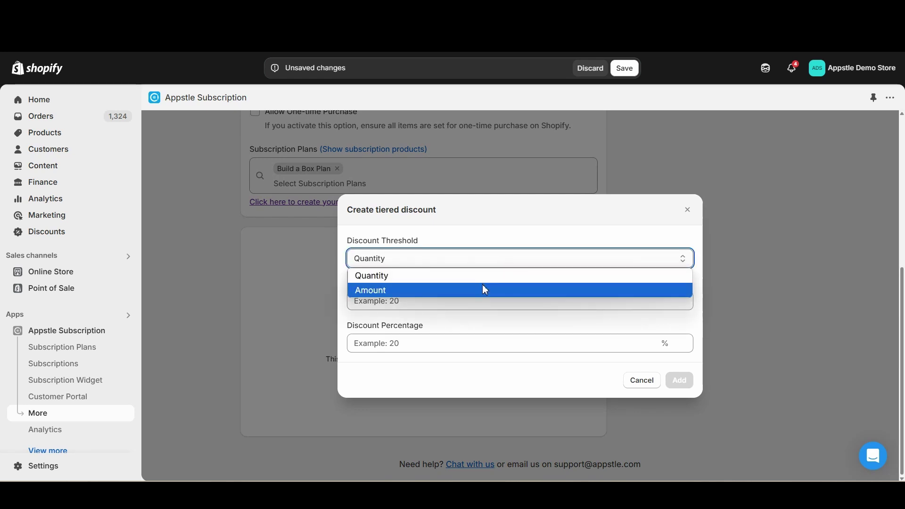
click(495, 276)
click(489, 298)
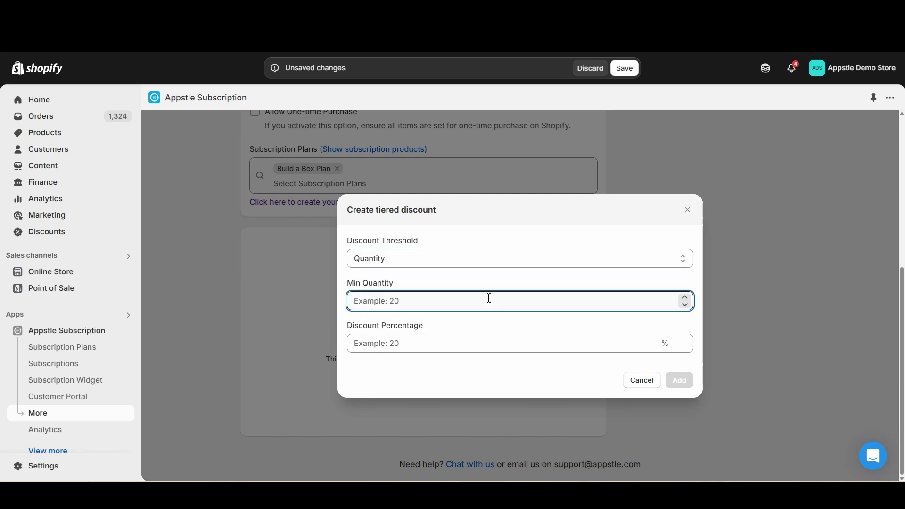
text(5)
click(465, 338)
text(20)
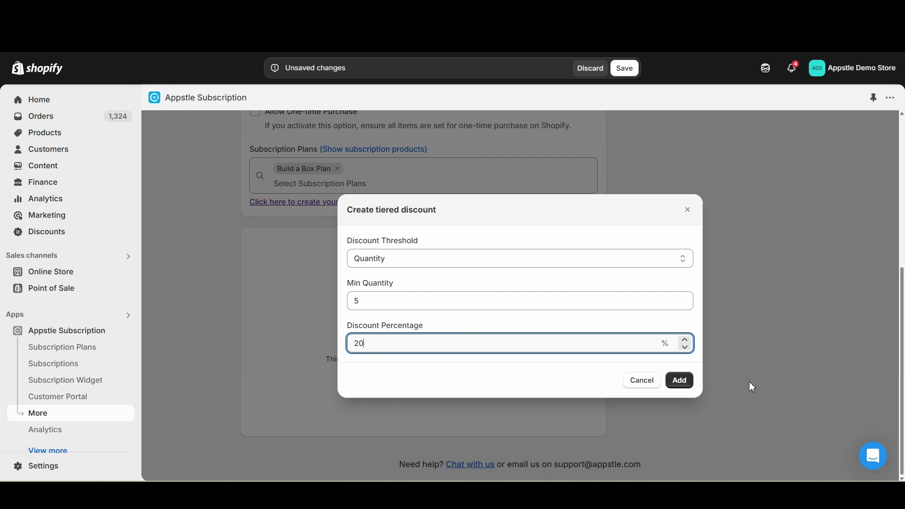
click(680, 380)
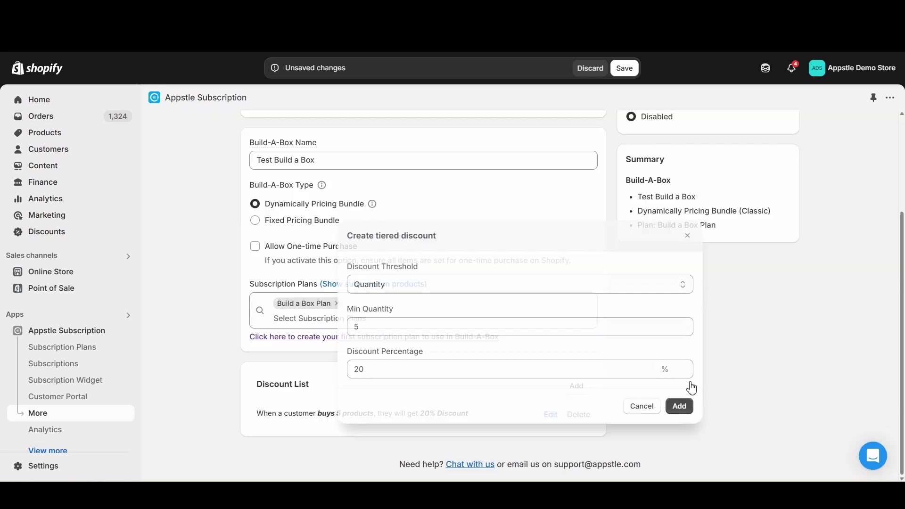
scroll(471, 236, up, 3)
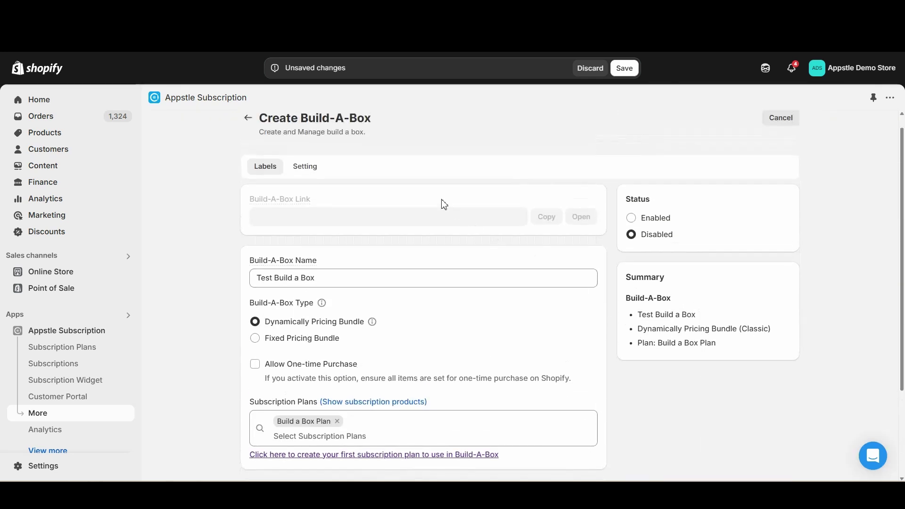
Step: Set the minimum product count to 3, maximum to 10, and minimum order amount to 3
click(314, 174)
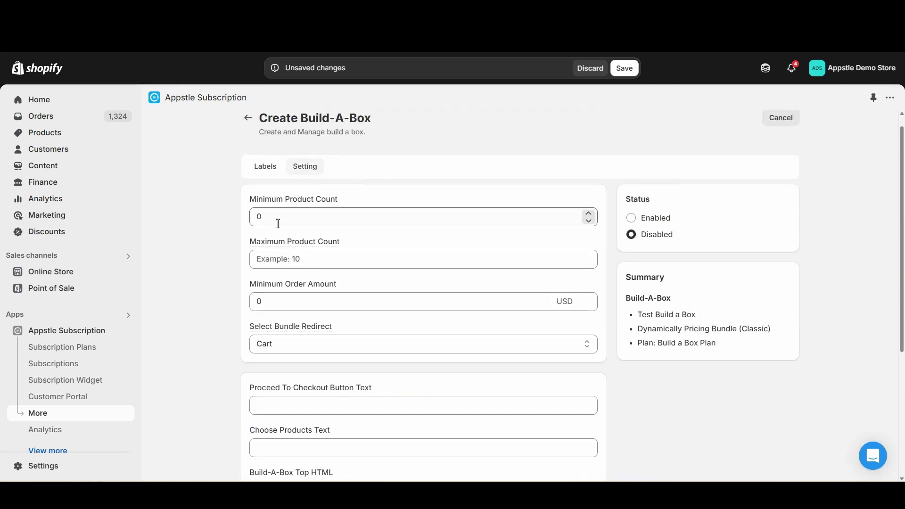
drag(278, 221, 247, 221)
text(3)
click(208, 242)
click(296, 261)
click(322, 265)
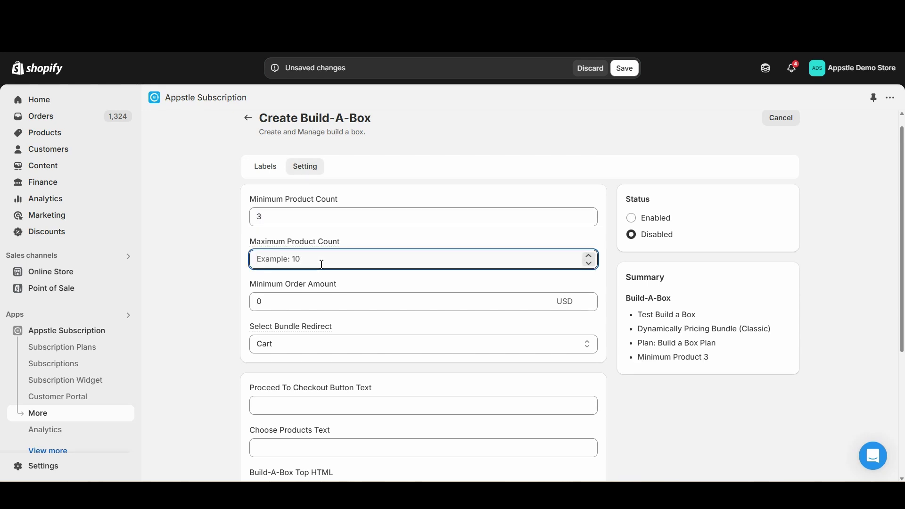
text(10)
click(219, 258)
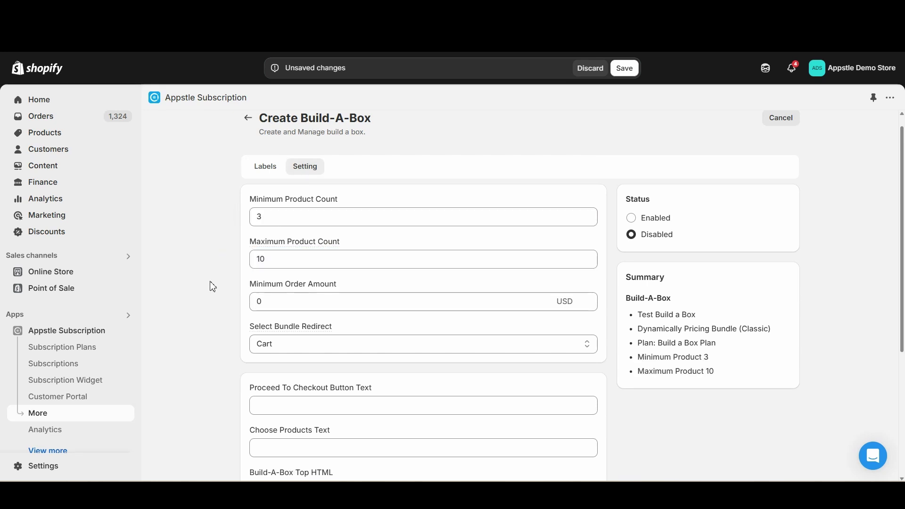
drag(262, 302, 245, 310)
text(3)
click(233, 320)
Step: Set checkout text 'Checkout Now!' and prompt 'Select Items', enable the box, and save
scroll(239, 313, down, 1)
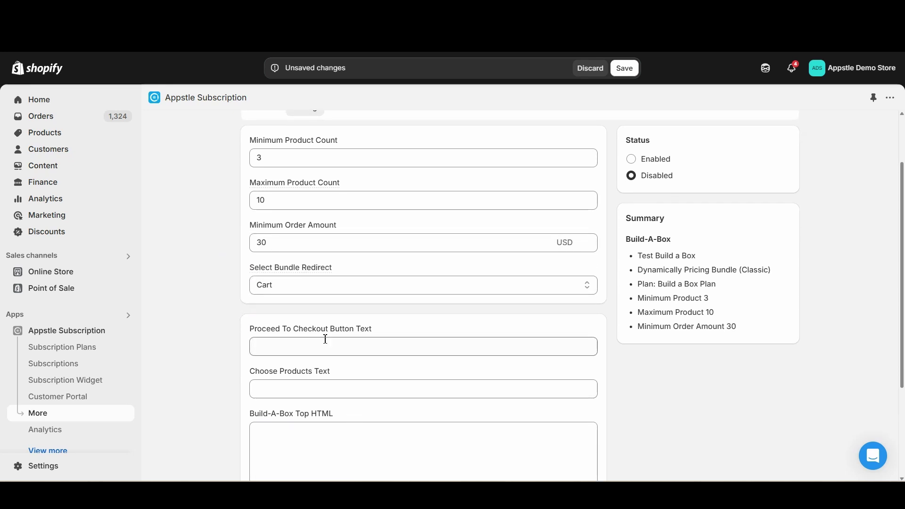
click(282, 345)
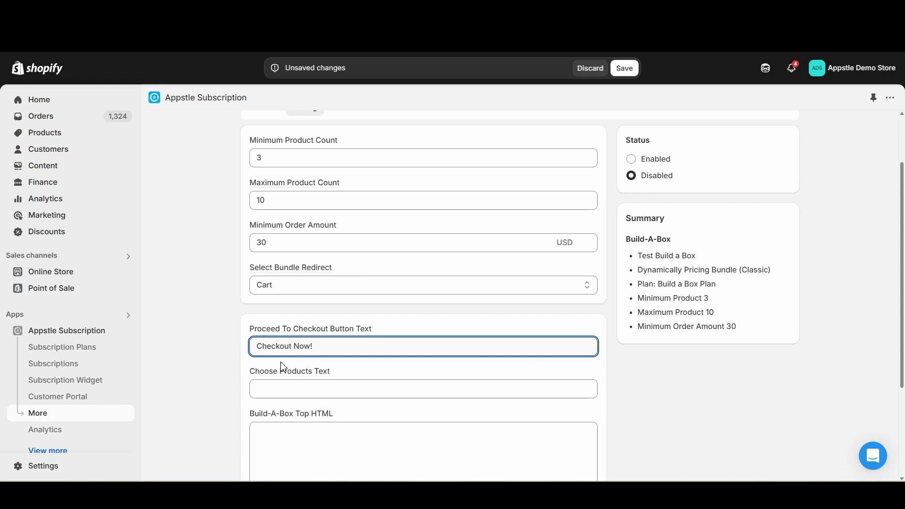
click(298, 393)
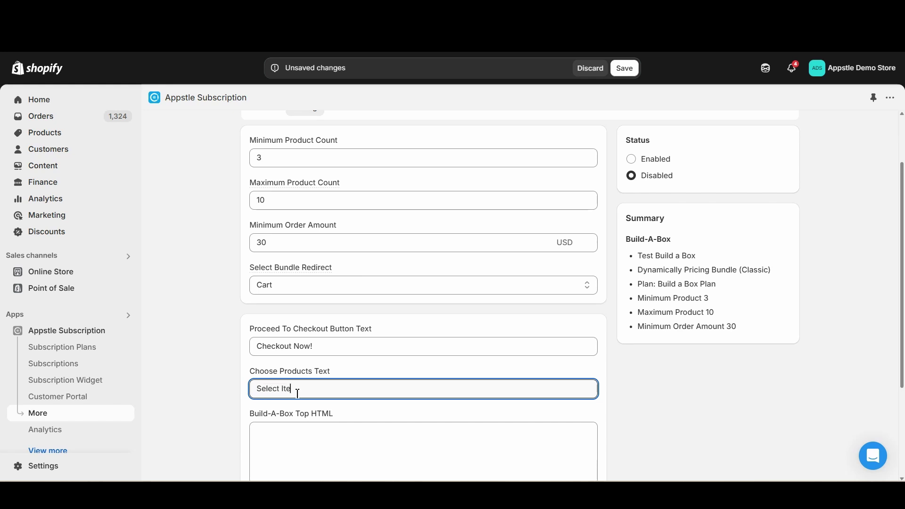
text(Select Items)
click(662, 163)
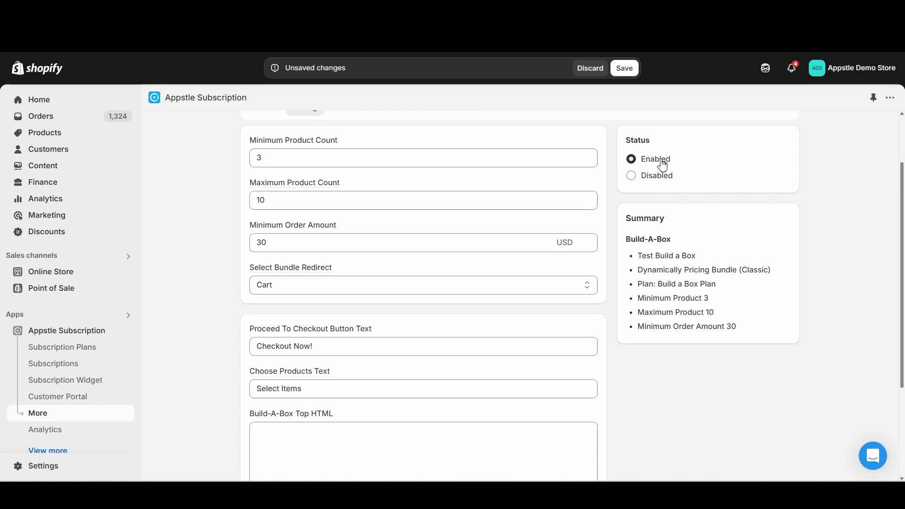
click(625, 69)
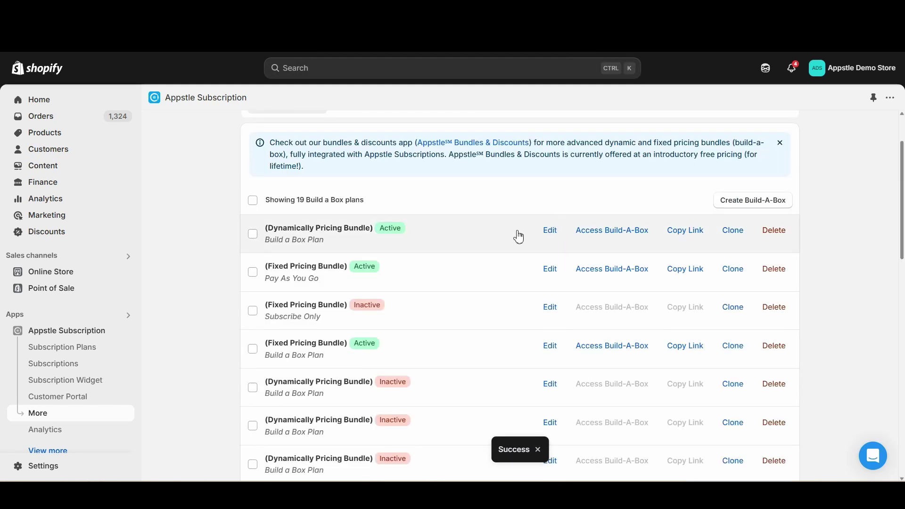
Step: Find Test Build a Box in the plans list and open its Access Build-A-Box link
scroll(513, 193, down, 8)
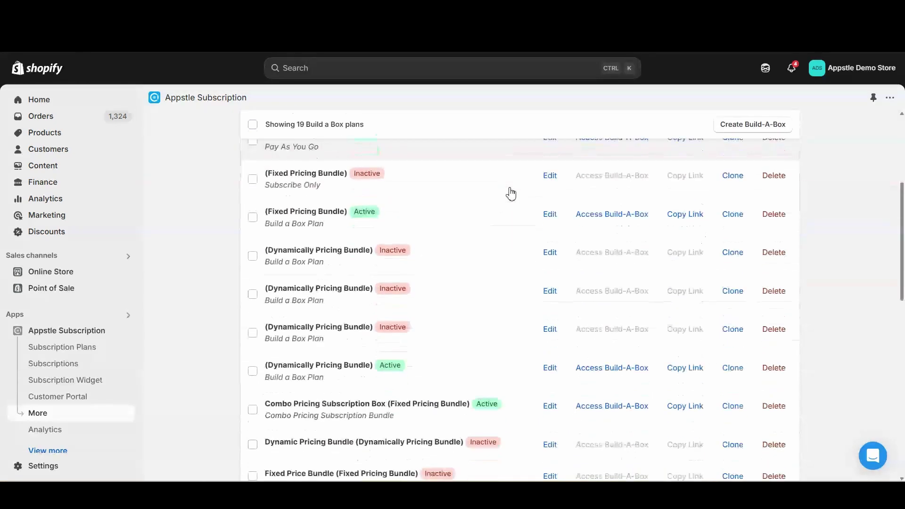
scroll(474, 246, down, 7)
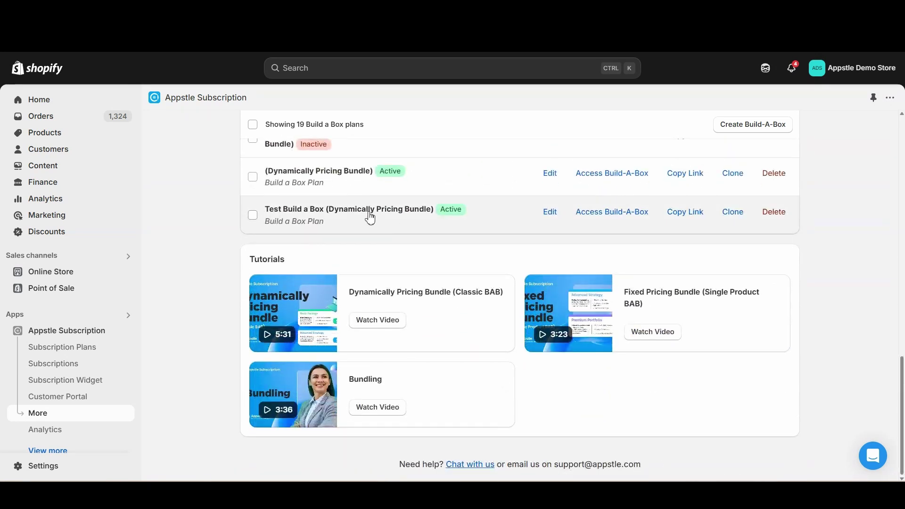
click(614, 214)
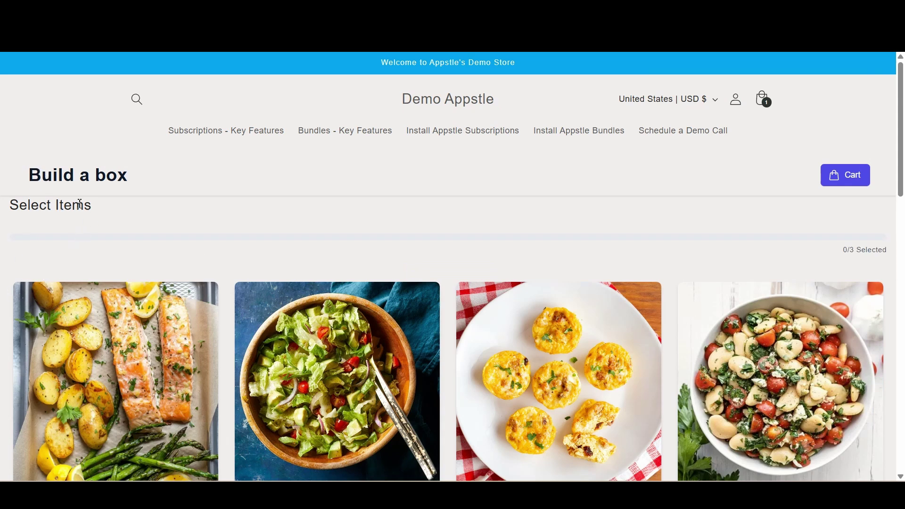
Step: Add the Muffin-Tin Omelets to the box, then remove them from the cart
scroll(752, 225, down, 5)
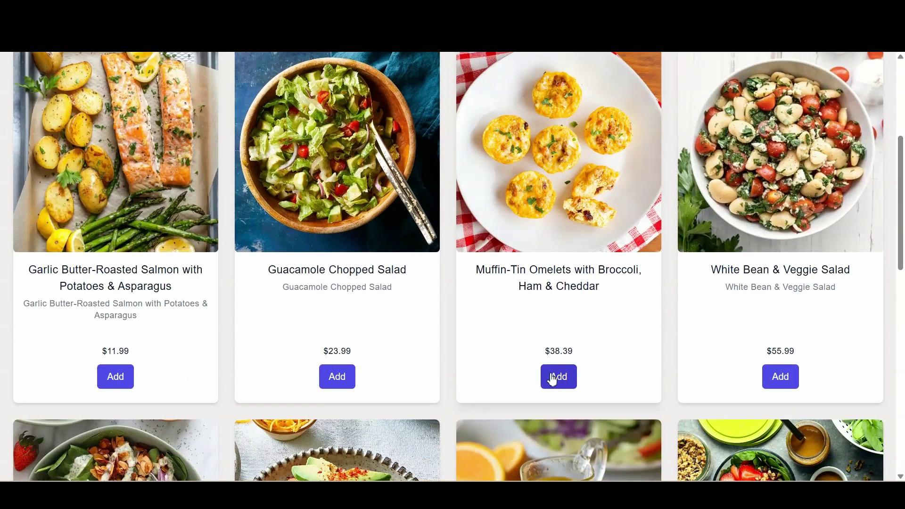
click(554, 380)
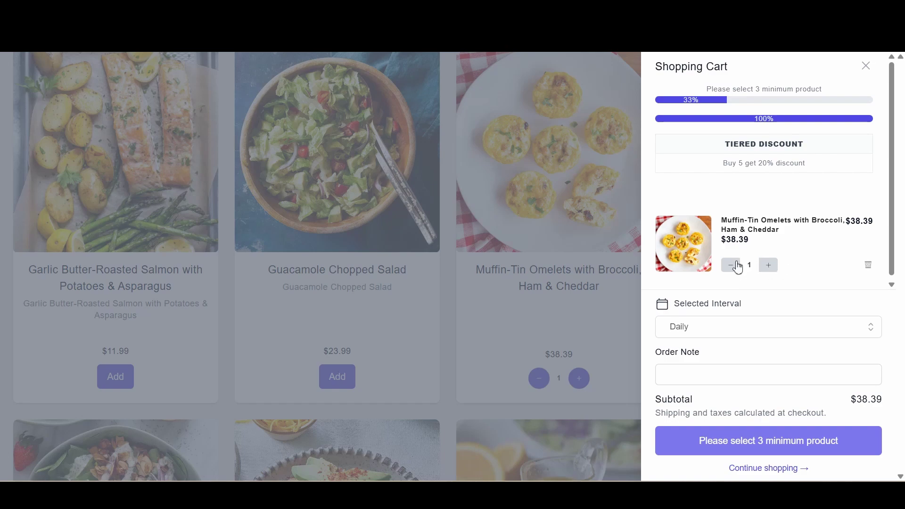
click(734, 269)
click(259, 371)
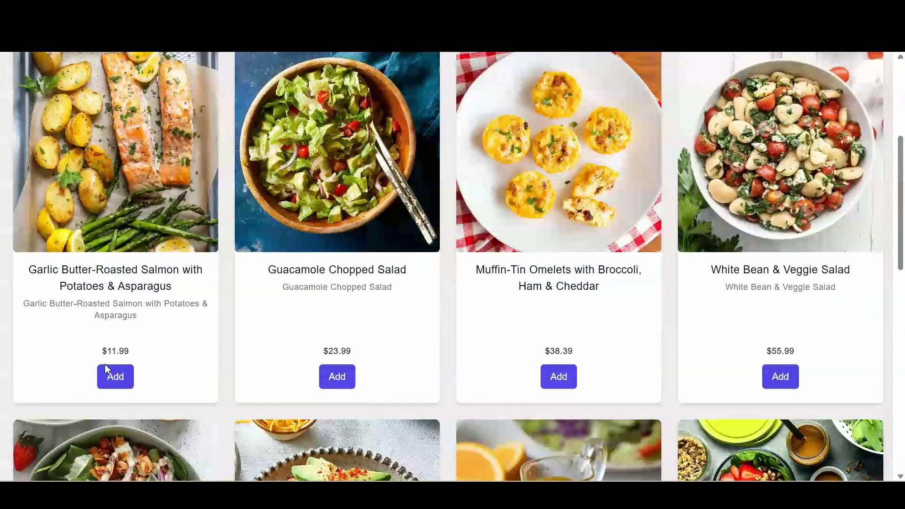
Step: Add five Garlic Butter-Roasted Salmon portions and check out at the discounted $48.00
click(112, 377)
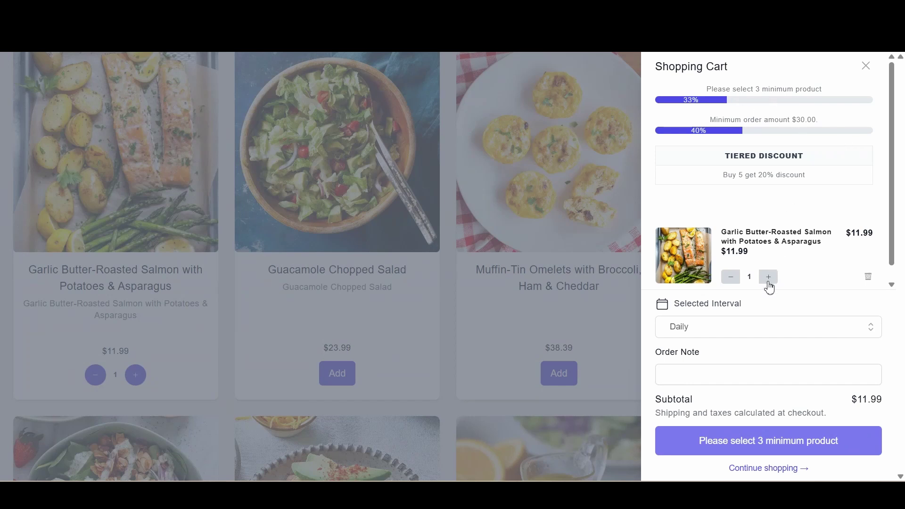
click(769, 276)
click(768, 277)
click(769, 254)
click(769, 254)
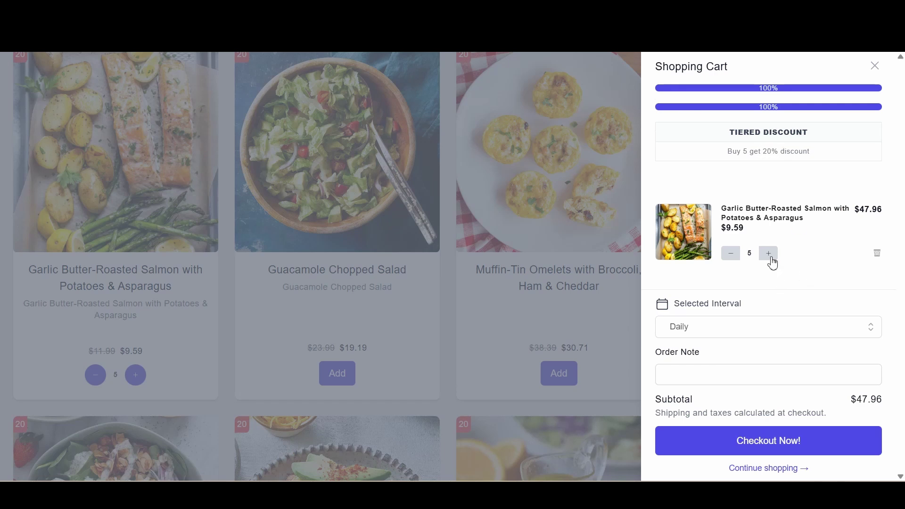
click(774, 448)
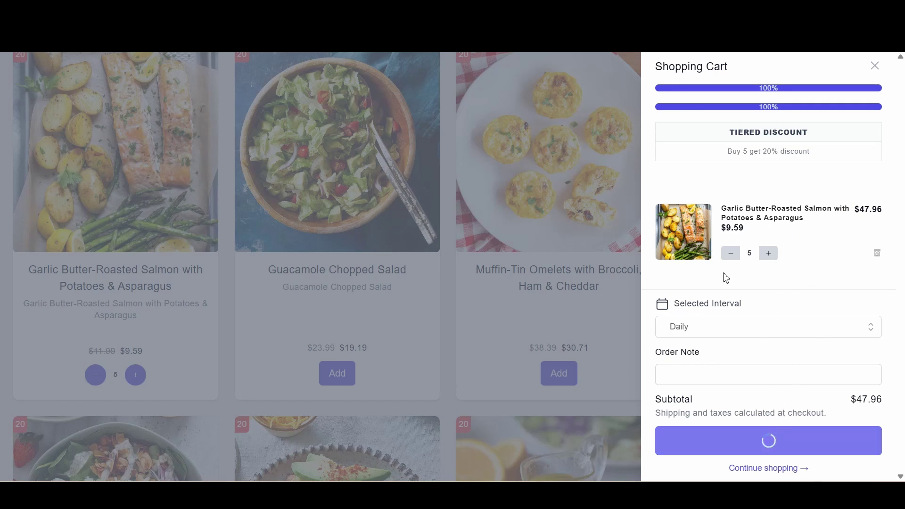
scroll(515, 254, down, 5)
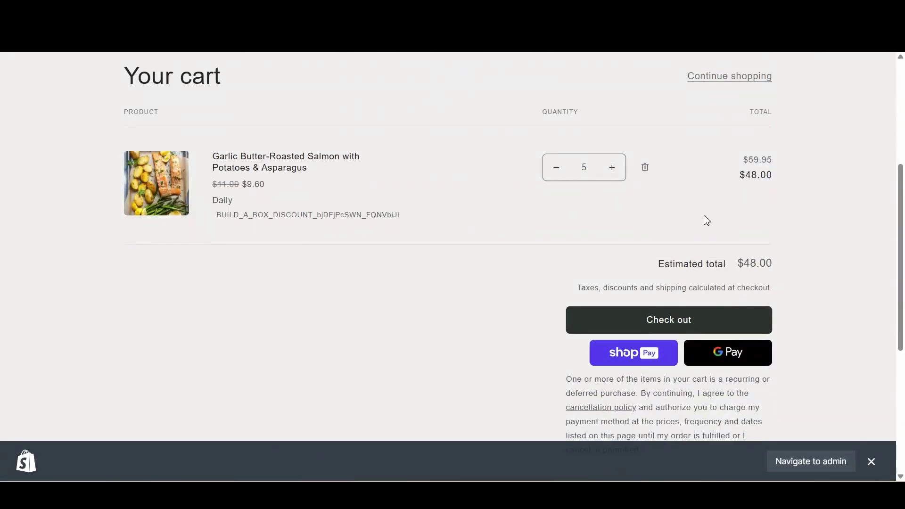
scroll(743, 217, up, 3)
scroll(644, 279, up, 1)
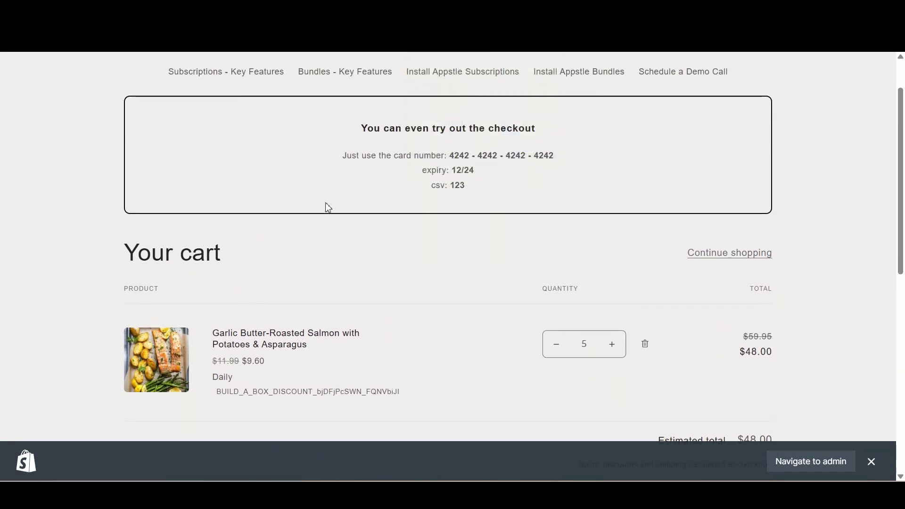
Step: Create a new Fixed Pricing Bundle Build-A-Box linked to the Build a Box Plan
key(ctrl+Tab)
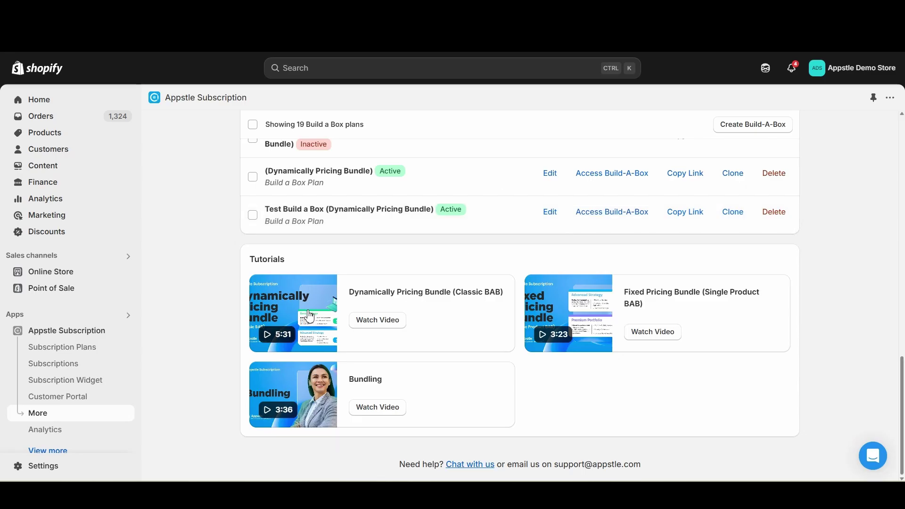
scroll(528, 283, up, 1)
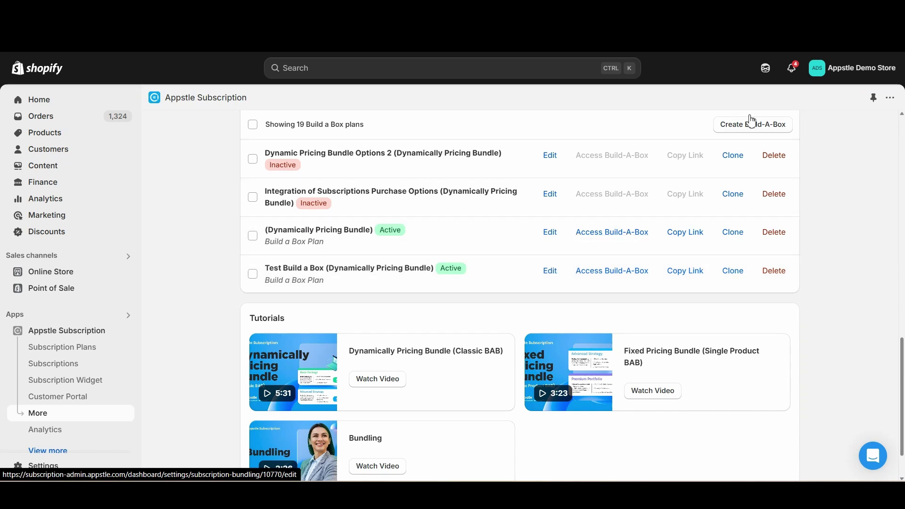
click(744, 126)
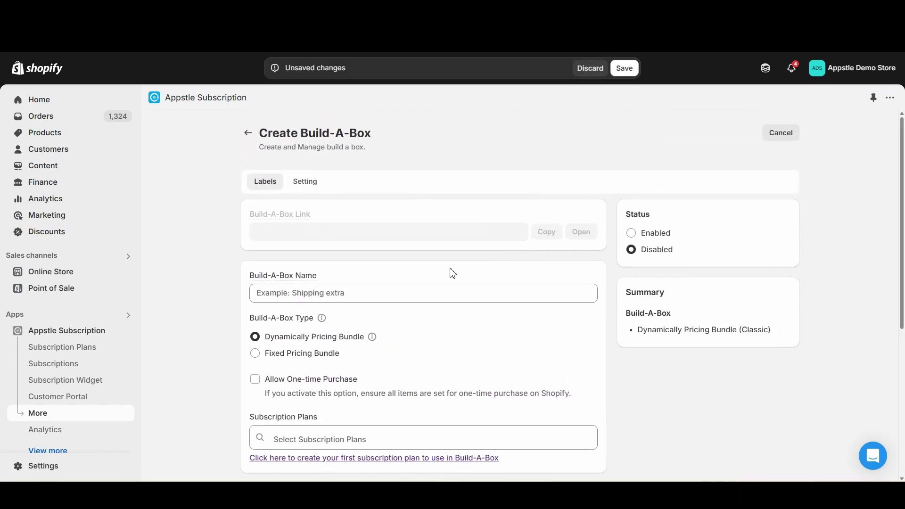
click(283, 358)
scroll(408, 344, down, 3)
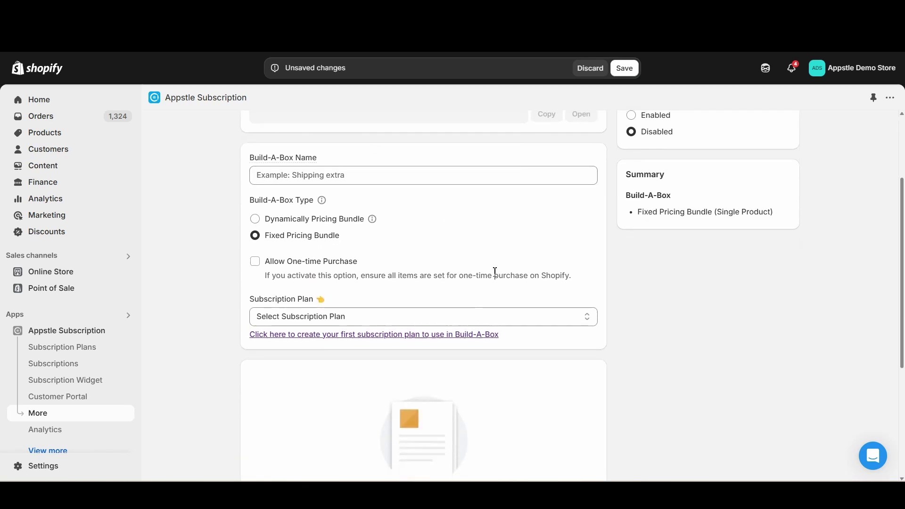
click(389, 317)
click(466, 59)
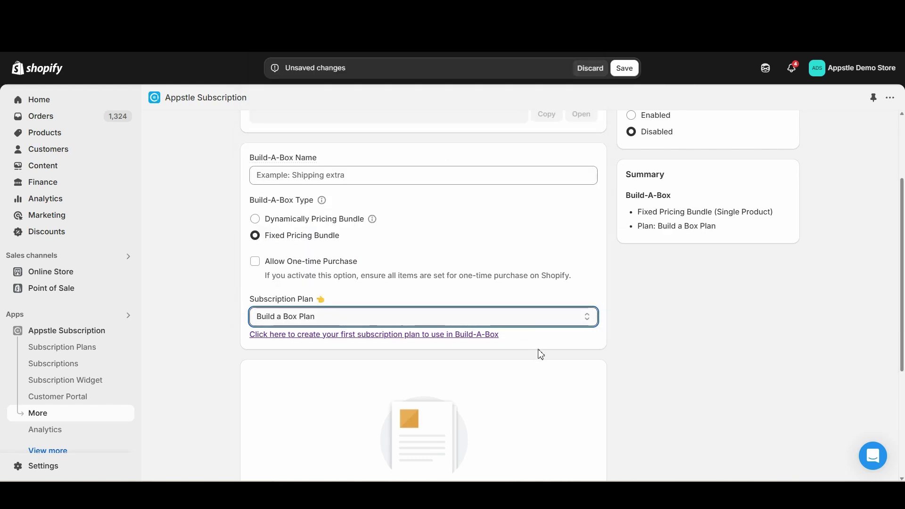
scroll(573, 356, down, 1)
scroll(573, 356, down, 1)
scroll(481, 415, down, 2)
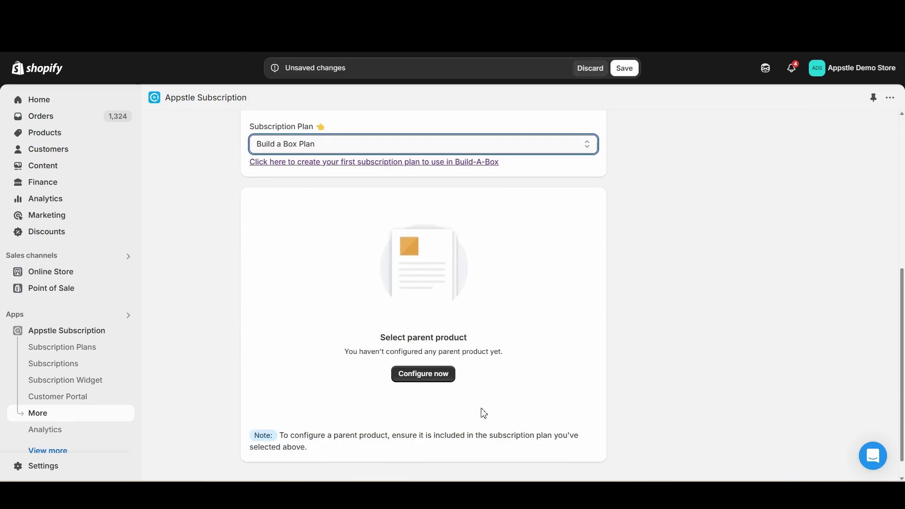
Step: Add Guacamole Chopped Salad as the parent product with a 1–3 quantity range
click(433, 351)
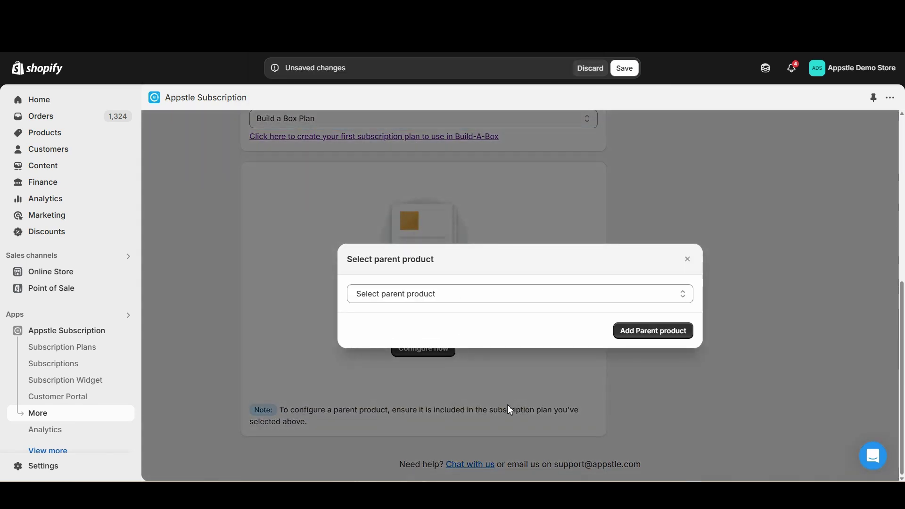
click(650, 296)
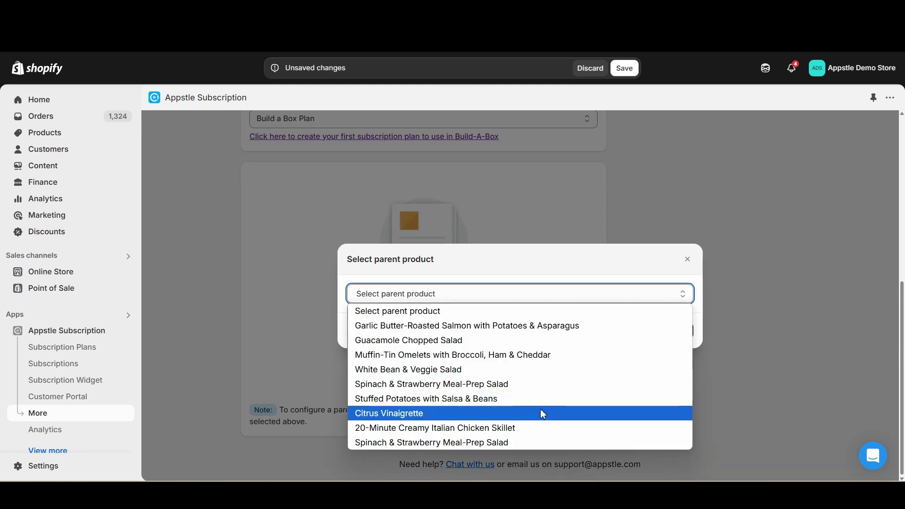
click(578, 341)
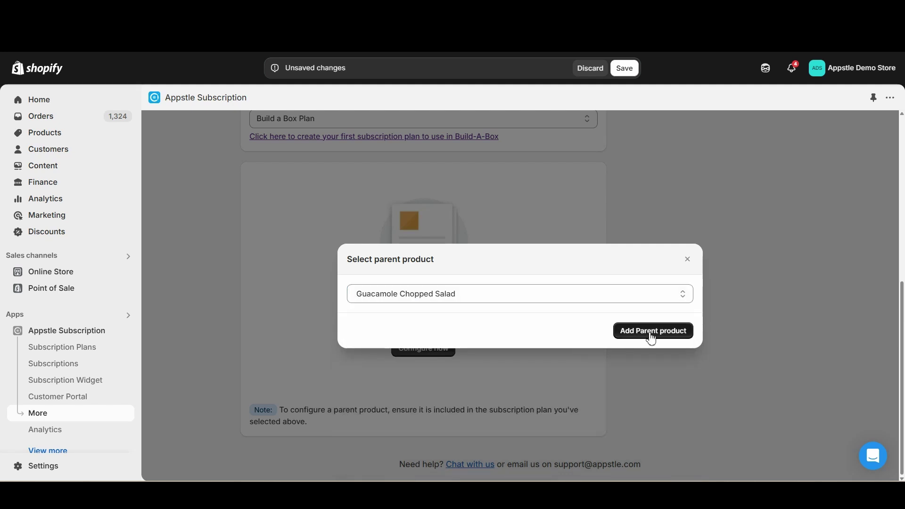
click(652, 331)
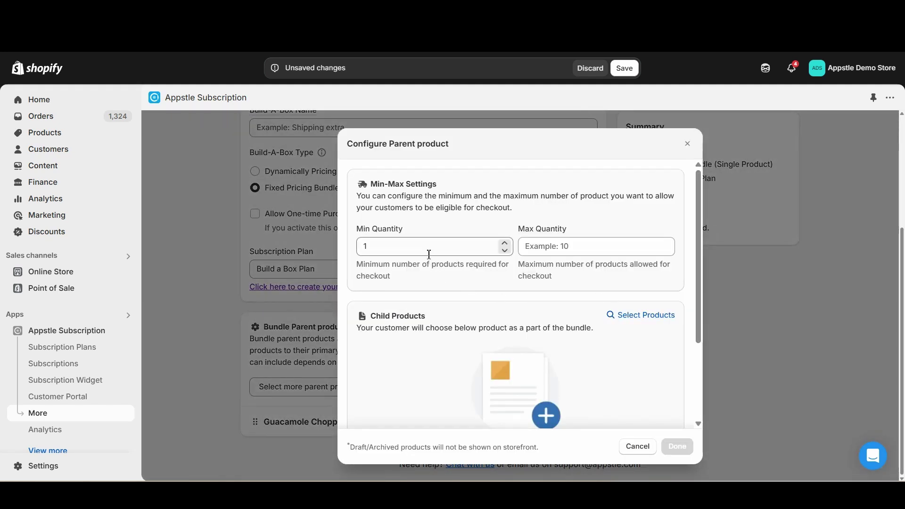
click(575, 253)
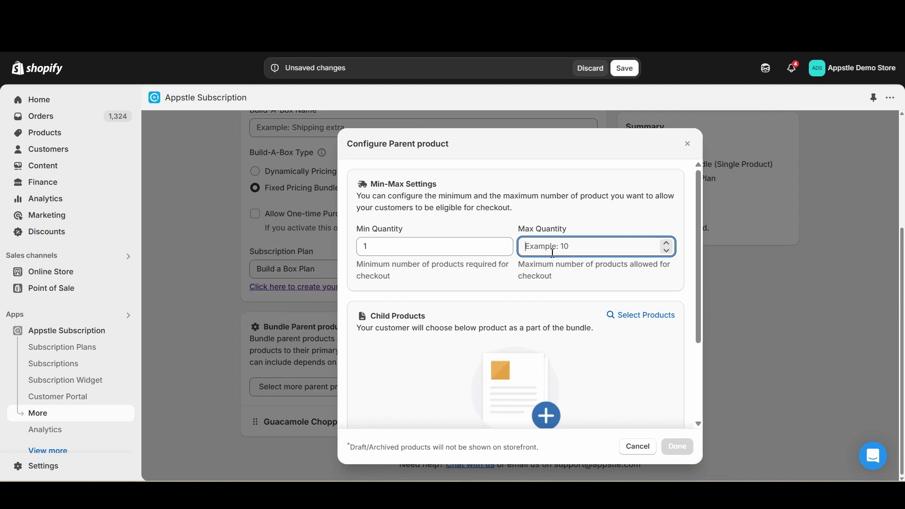
click(668, 244)
click(612, 288)
Step: Give it the chicken skillet and water bottle as child products and finish the parent setup
scroll(611, 291, down, 3)
click(529, 367)
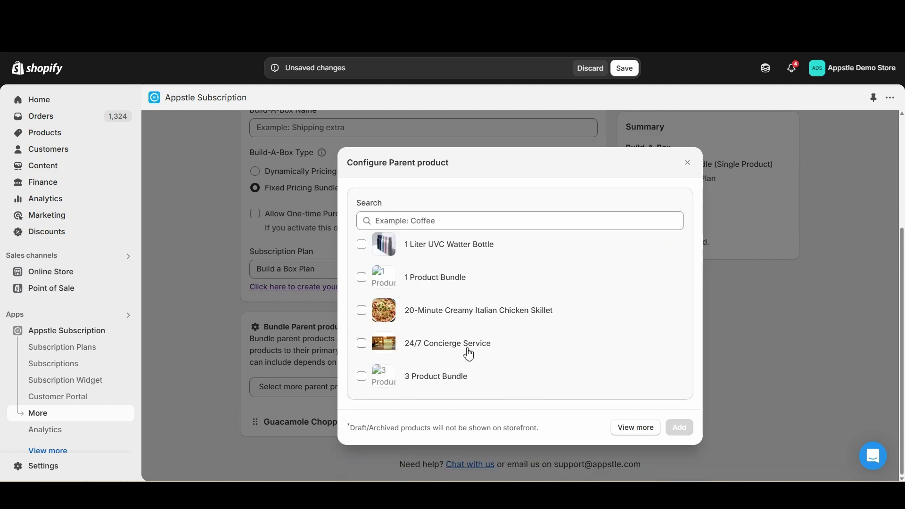
click(636, 429)
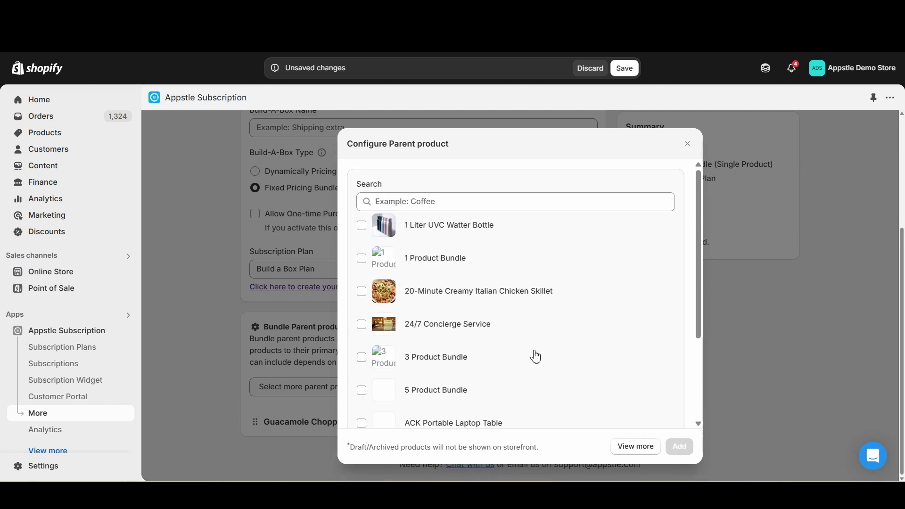
scroll(521, 351, down, 3)
scroll(528, 349, down, 1)
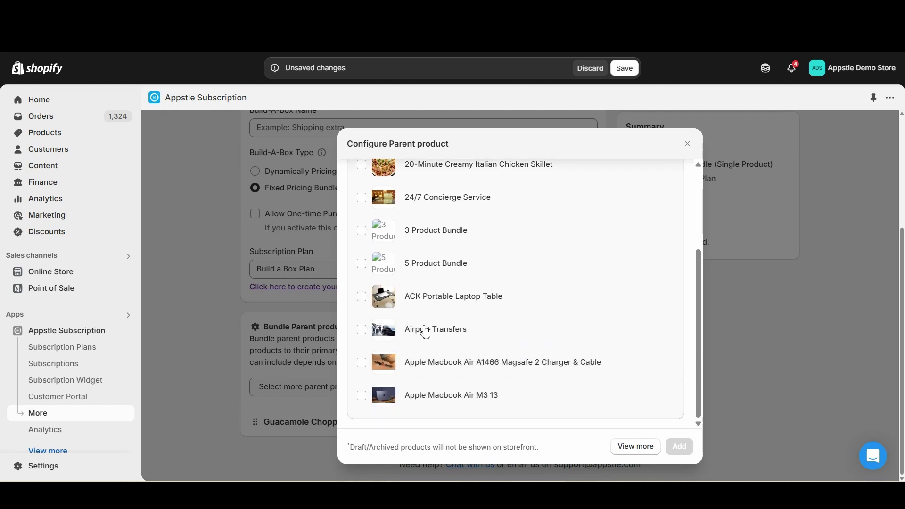
scroll(476, 302, up, 5)
click(367, 284)
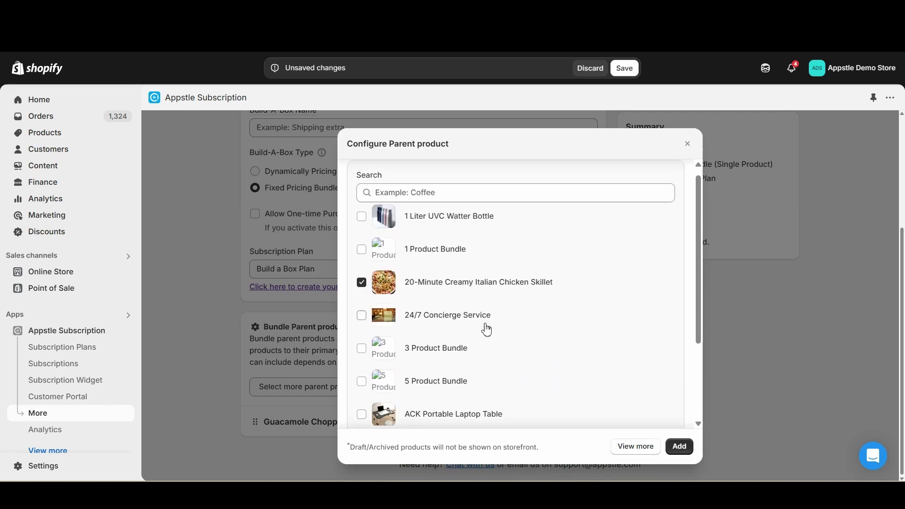
scroll(489, 328, down, 3)
scroll(499, 318, up, 3)
click(679, 447)
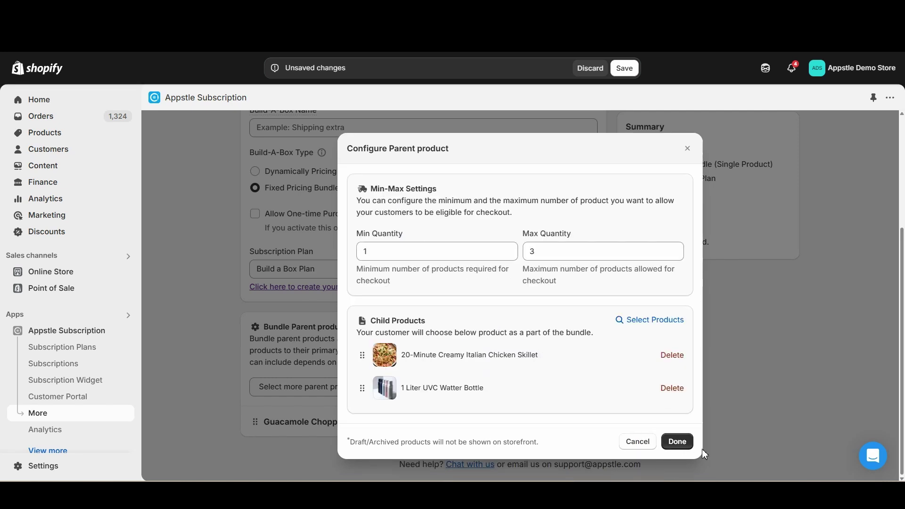
click(682, 444)
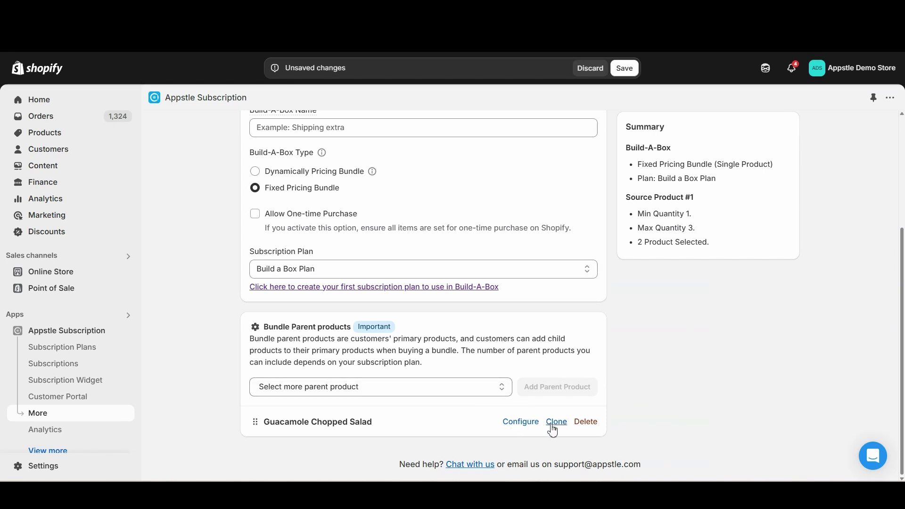
Step: Add Spinach & Strawberry Meal-Prep Salad as a parent product with maximum quantity 2
click(504, 393)
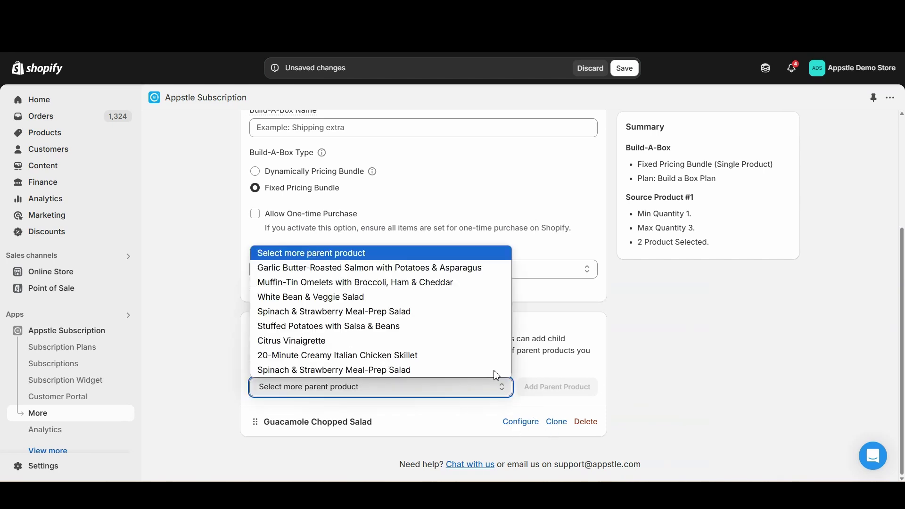
click(387, 315)
click(558, 387)
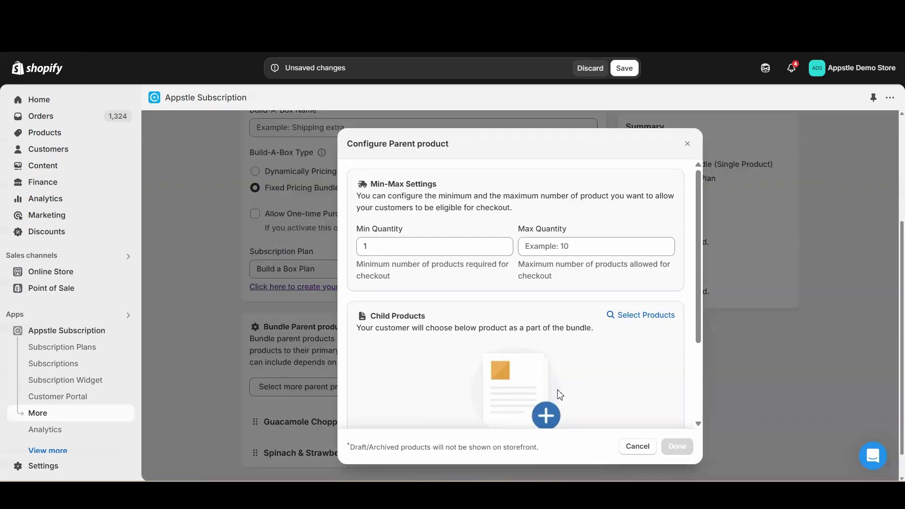
click(564, 246)
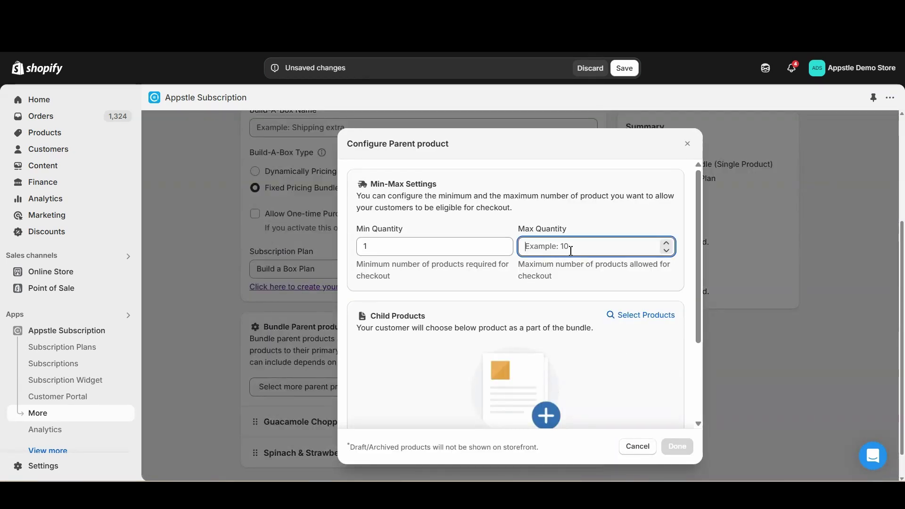
click(666, 244)
click(666, 244)
click(642, 374)
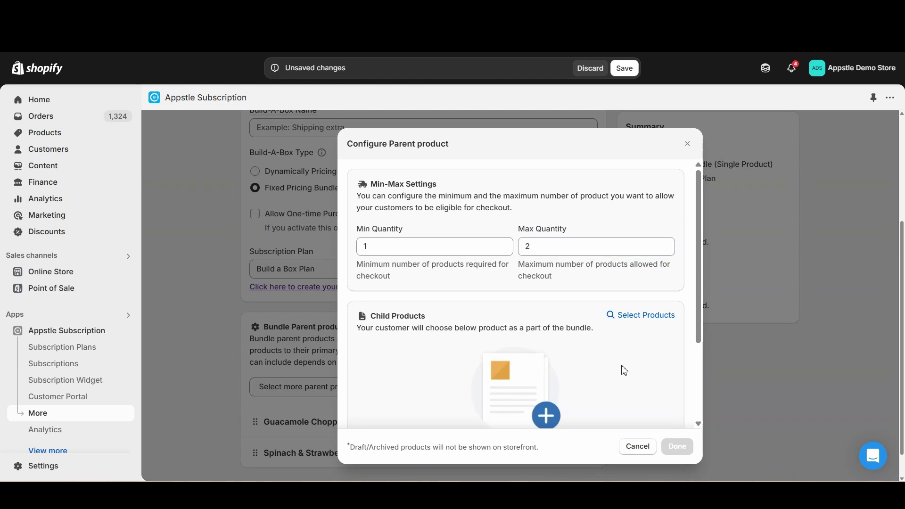
Step: Give it the 1 Liter UVC Watter Bottle and 20-Minute Creamy Italian Chicken Skillet as child products
click(646, 316)
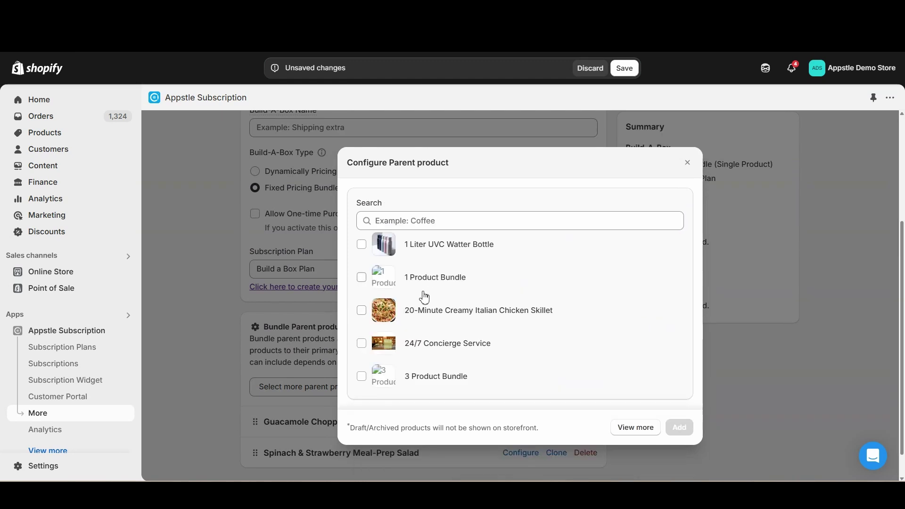
click(420, 314)
click(451, 252)
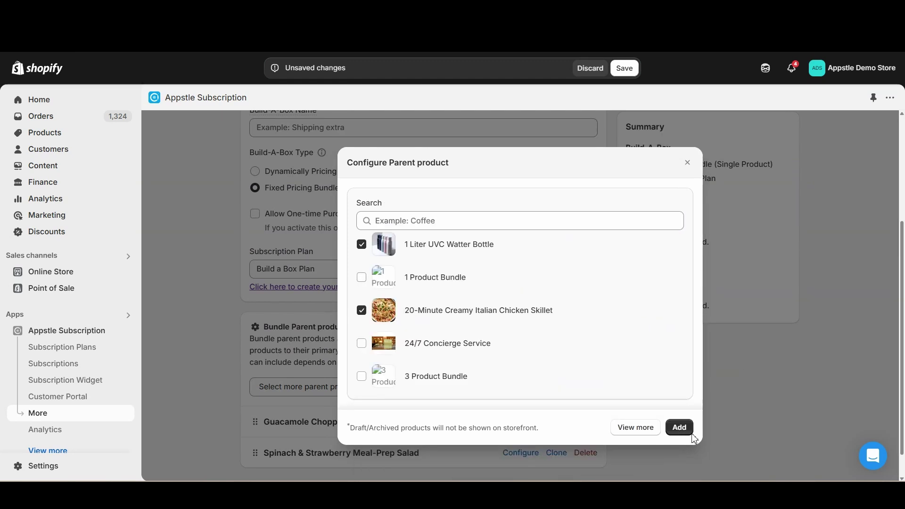
click(679, 428)
click(677, 443)
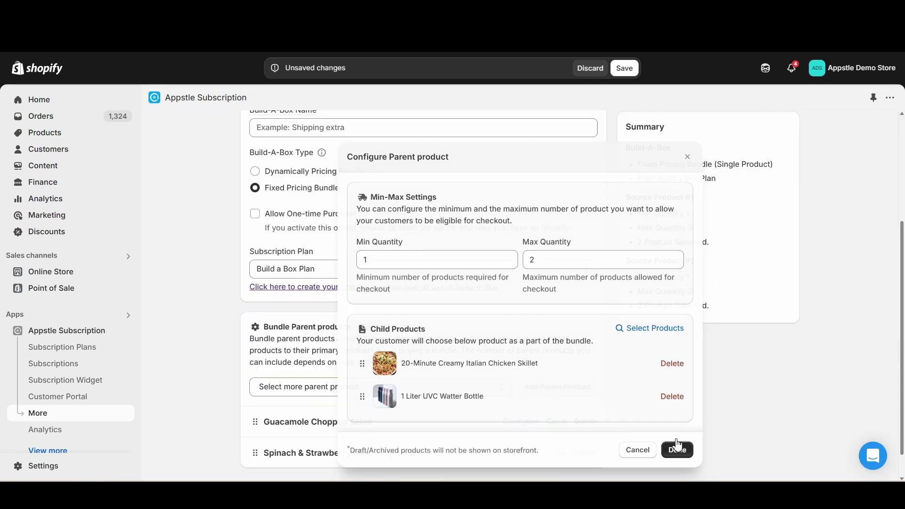
scroll(566, 419, down, 1)
Step: In the fixed-price box settings, set Select Bundle Redirect to Checkout and enable Track Inventory
scroll(569, 401, up, 3)
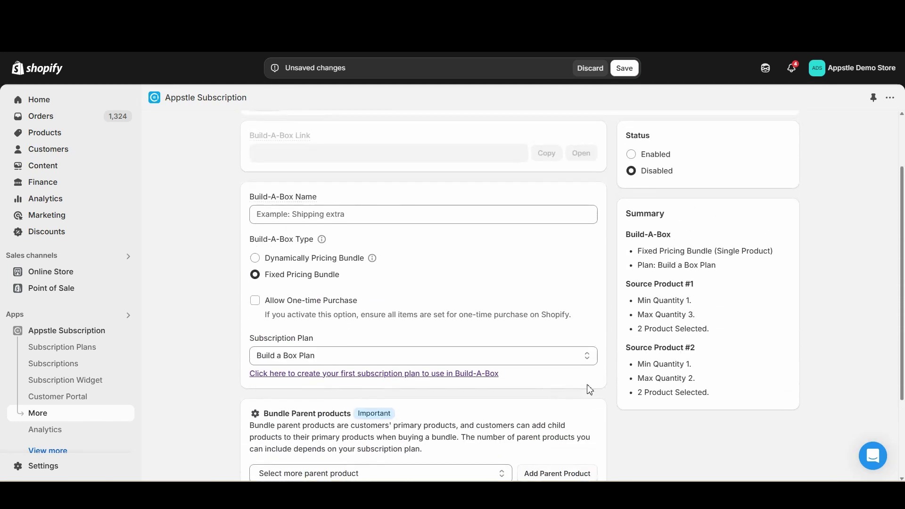
scroll(594, 385, up, 2)
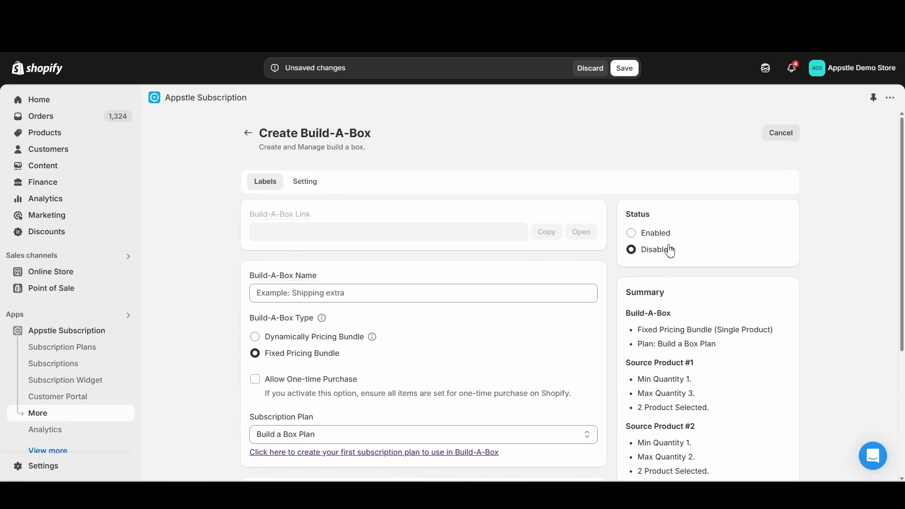
click(304, 182)
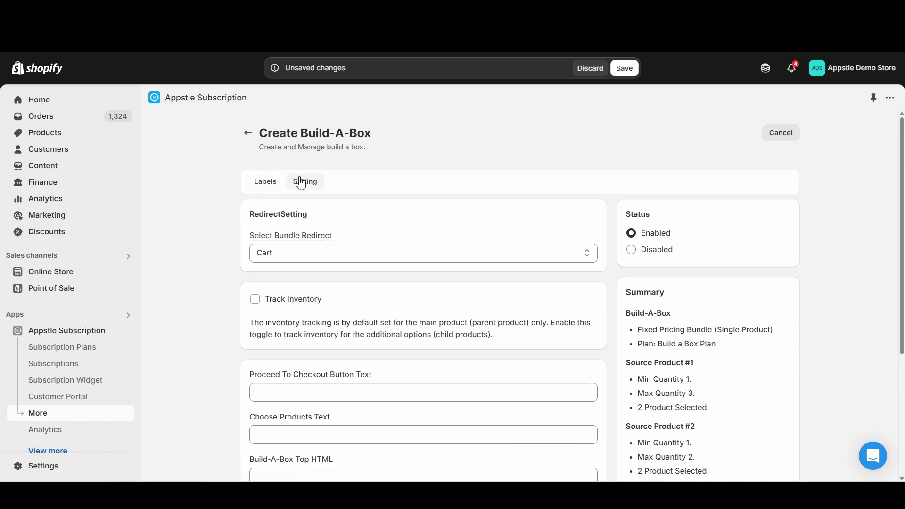
click(431, 253)
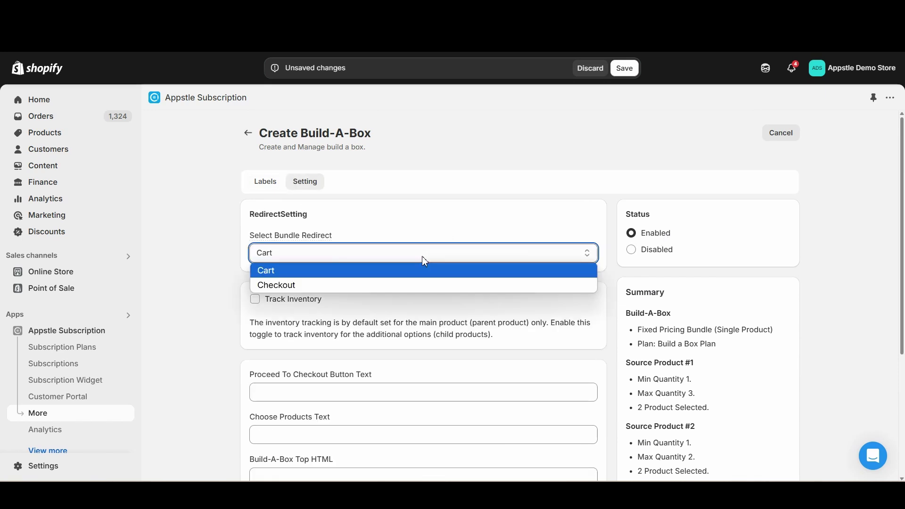
click(401, 284)
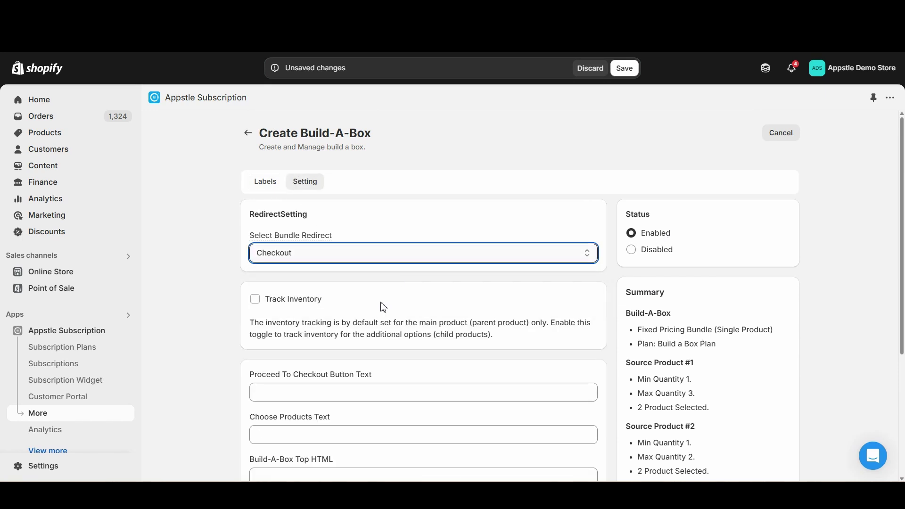
click(299, 299)
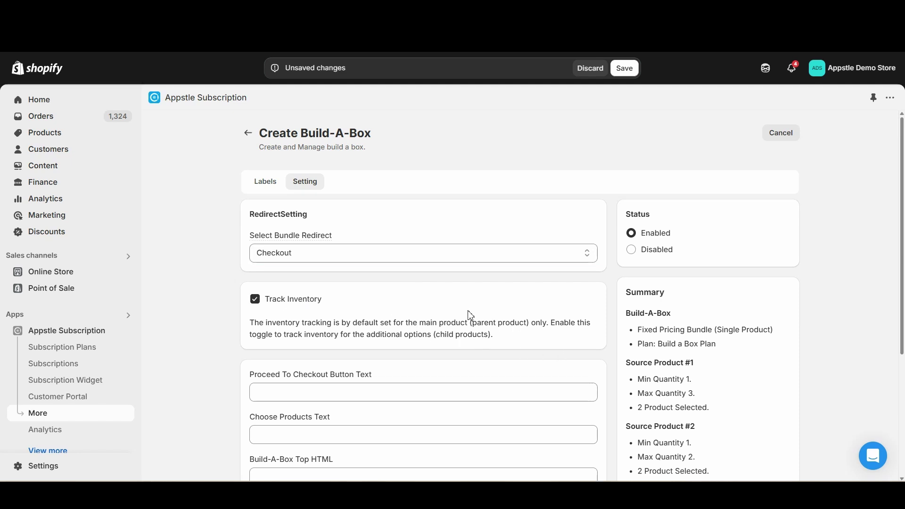
scroll(465, 292, down, 3)
scroll(590, 198, up, 3)
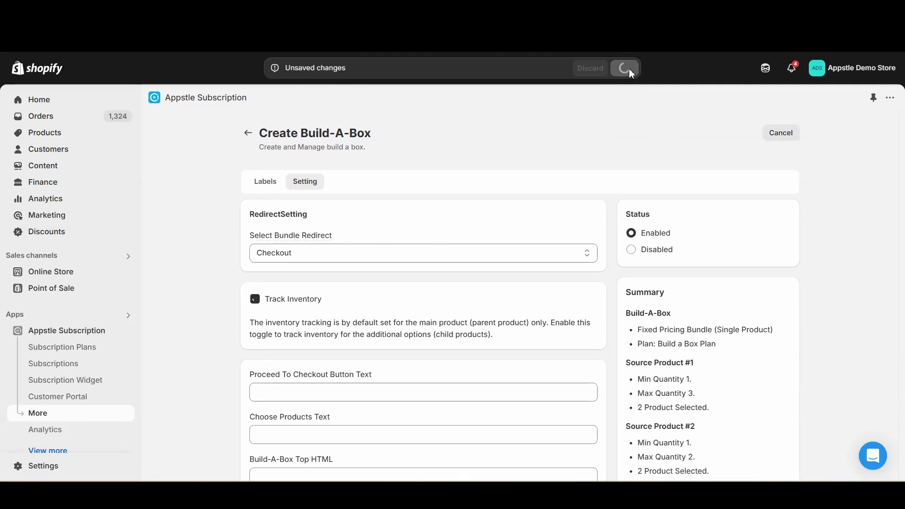
Step: Open the active Build-A-Box on the storefront and pick the Spinach & Strawberry salad plan
scroll(677, 266, down, 3)
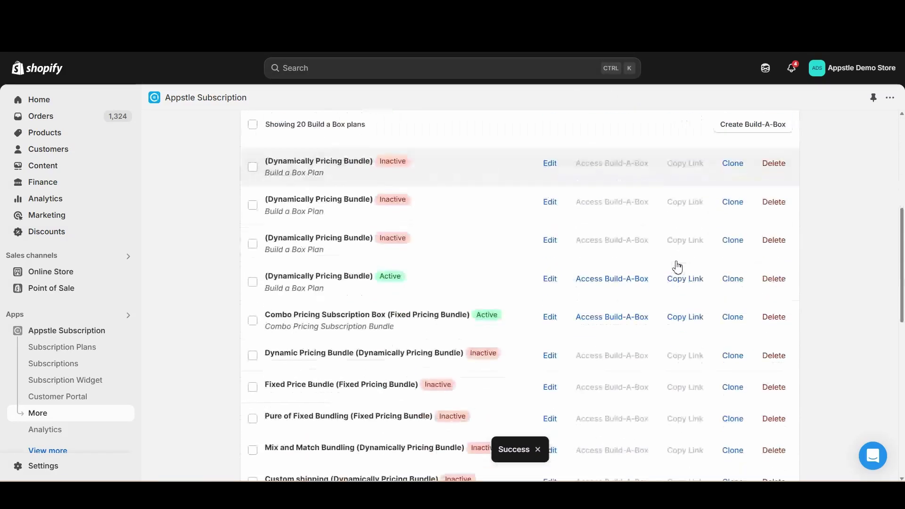
scroll(678, 267, down, 8)
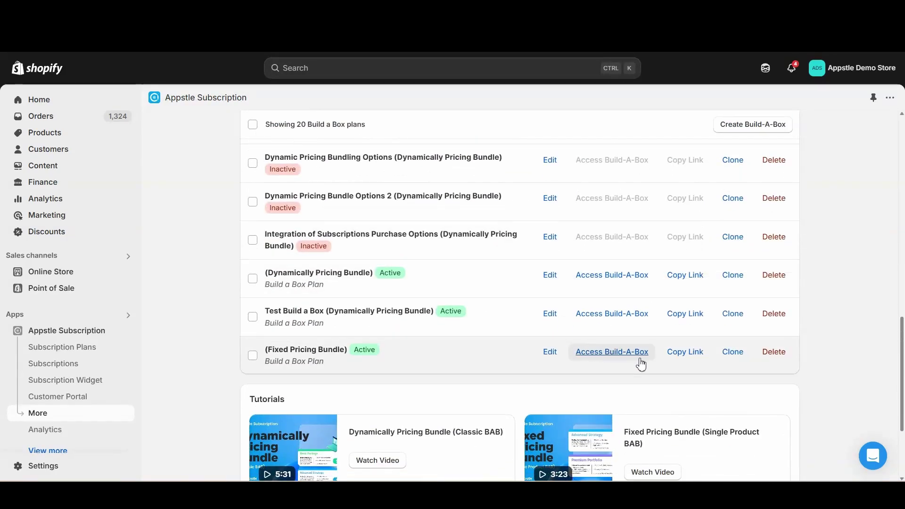
click(642, 364)
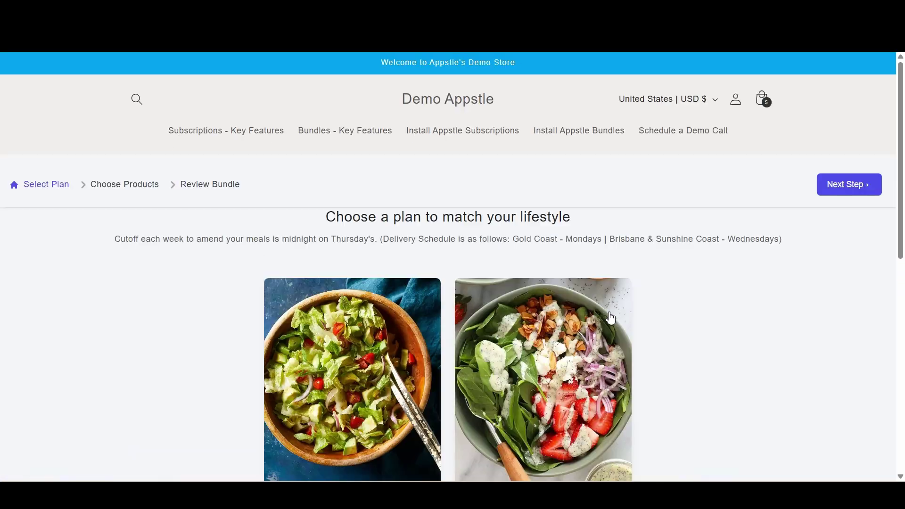
scroll(543, 359, down, 3)
scroll(463, 387, down, 1)
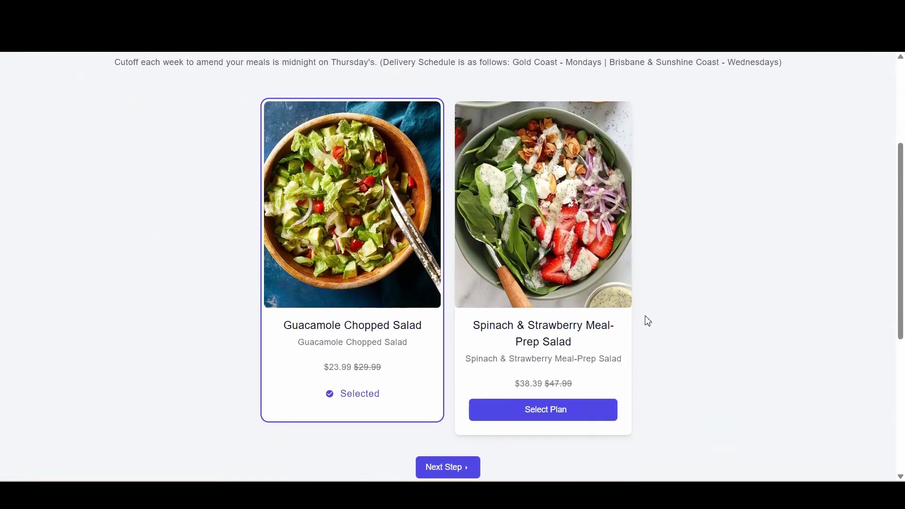
click(546, 411)
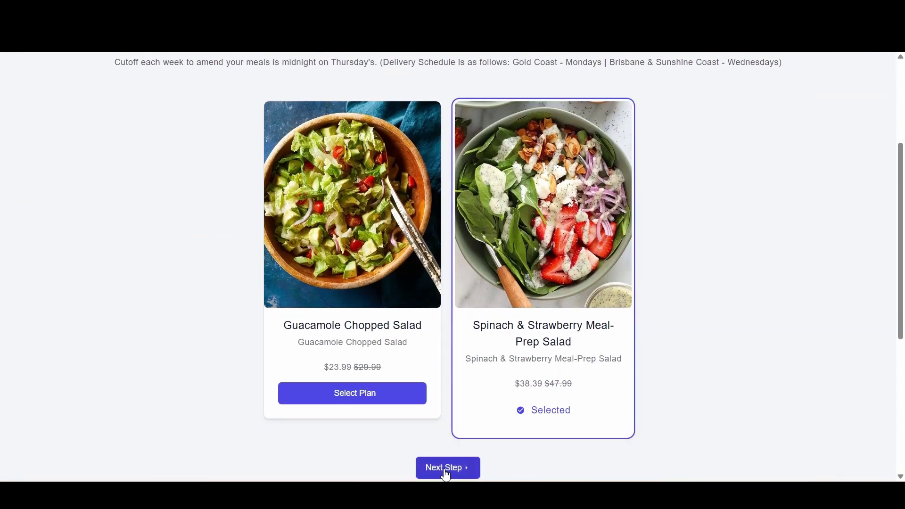
click(447, 472)
Step: Return to plan selection and switch to the Guacamole Chopped Salad plan instead
scroll(331, 358, down, 4)
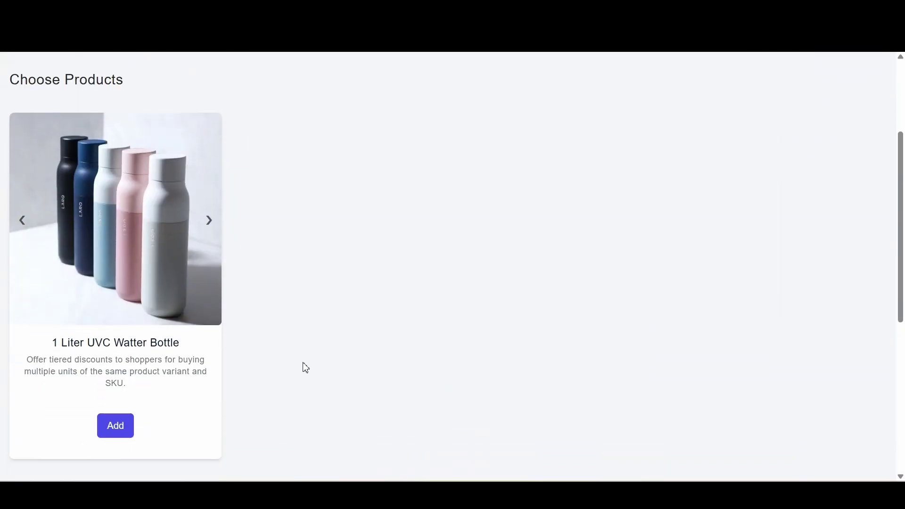
scroll(390, 363, down, 2)
click(425, 417)
click(528, 352)
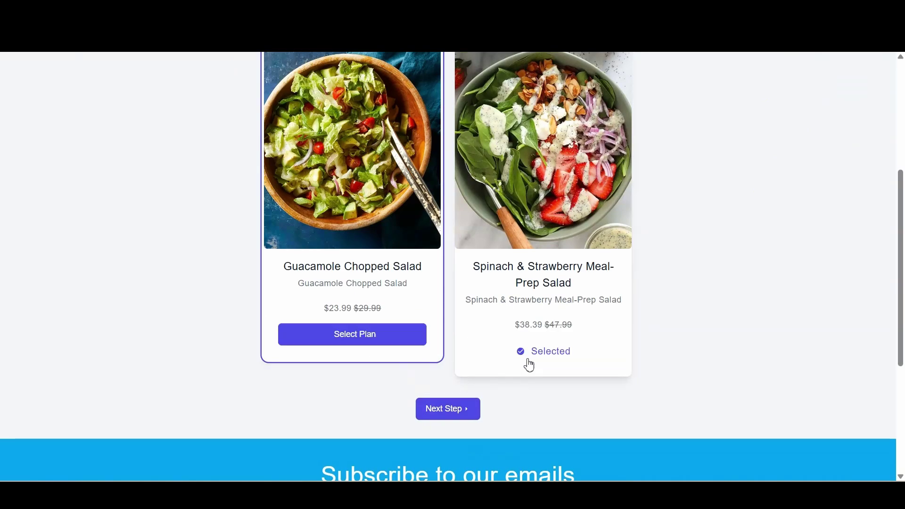
click(409, 335)
click(443, 415)
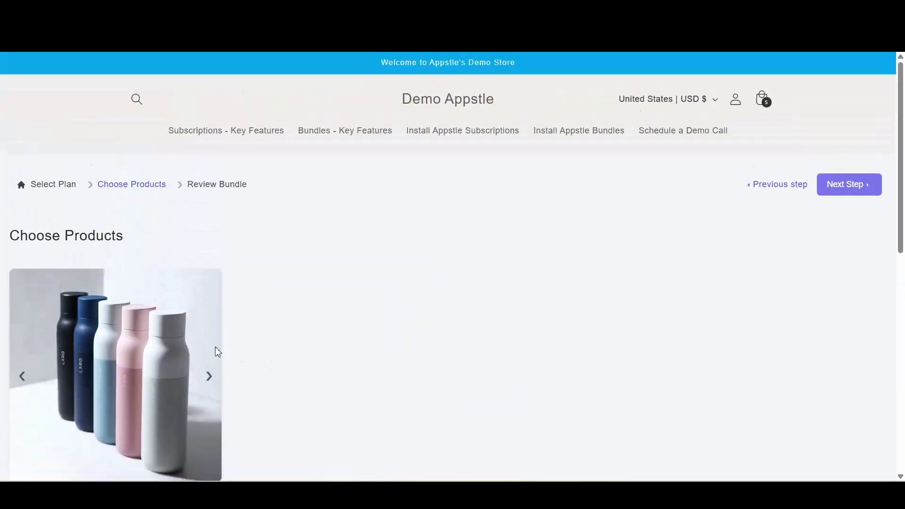
Step: Add three 1 Liter UVC Watter Bottles to the box and continue to the order review
scroll(202, 354, down, 4)
click(124, 411)
click(133, 401)
click(133, 401)
click(460, 463)
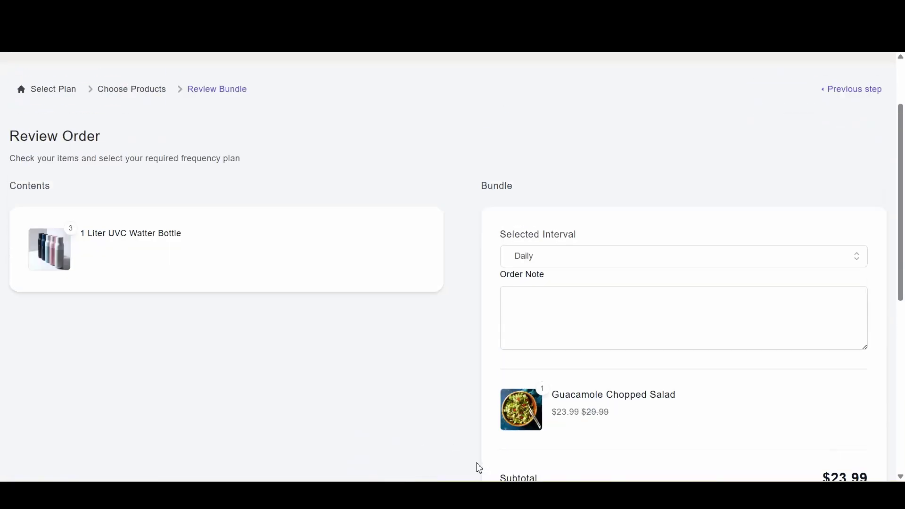
scroll(774, 269, down, 4)
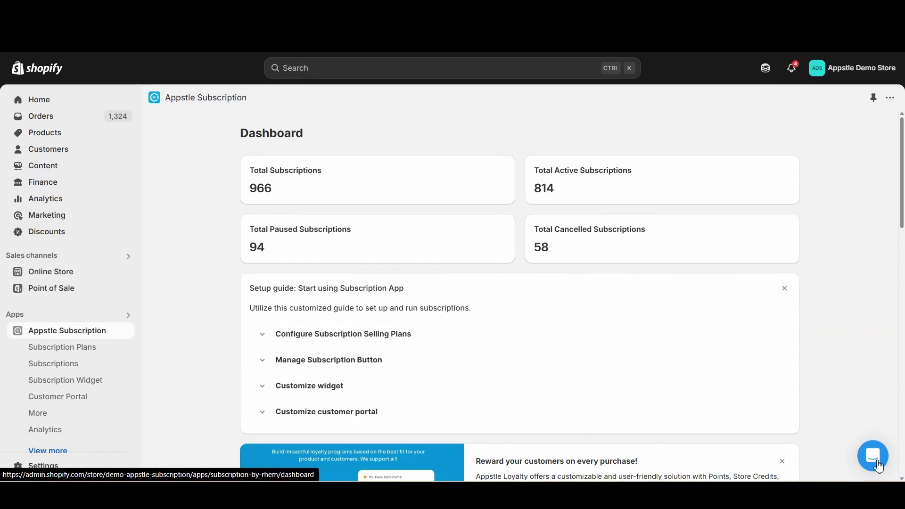
Step: Open the Appstle support chat widget and start a new message conversation
click(874, 452)
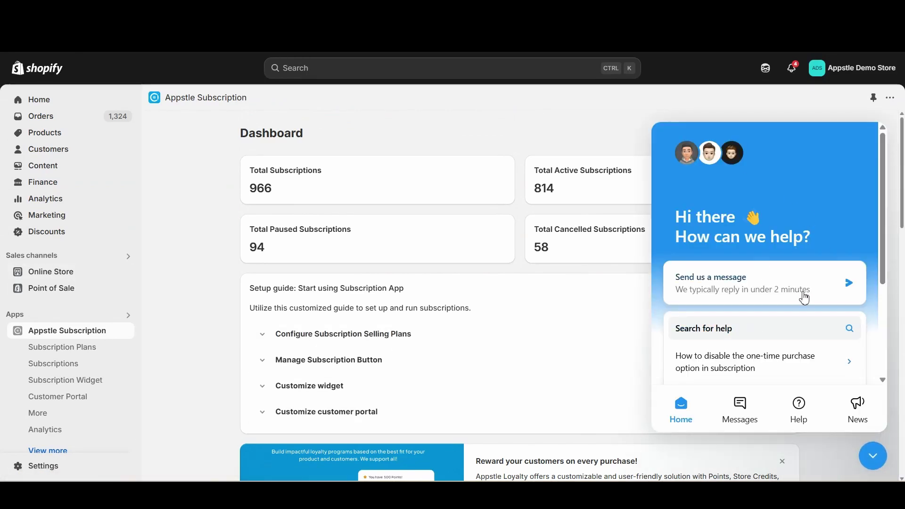
click(823, 300)
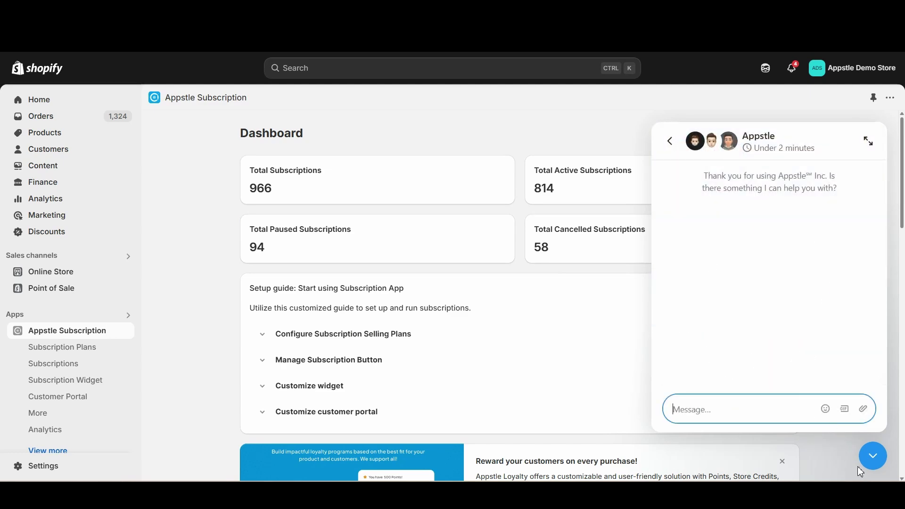